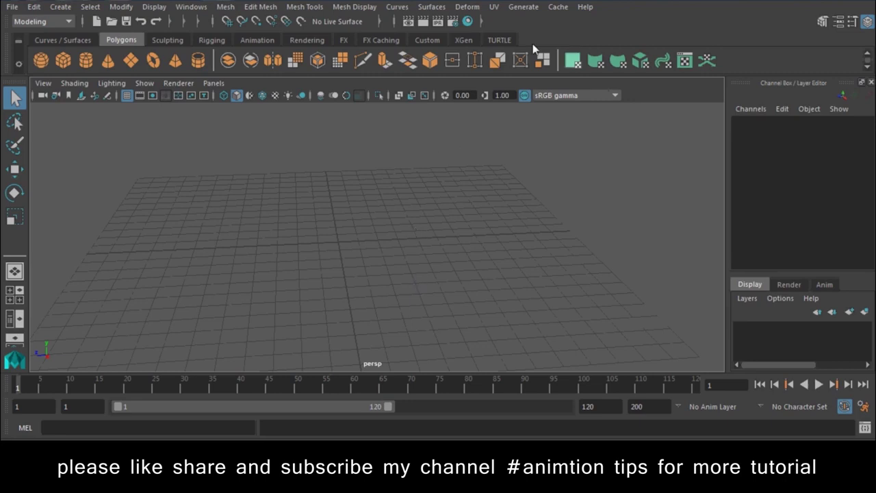
Draw an upright polygon plane in the front view, then return to perspective.
{"action": "mouse_move", "coordinate": [397, 214]}
{"action": "left_mouse_down", "text": "alt"}
{"action": "mouse_move", "coordinate": [436, 317]}
{"action": "mouse_move", "coordinate": [413, 316]}
{"action": "left_mouse_up", "text": "alt"}
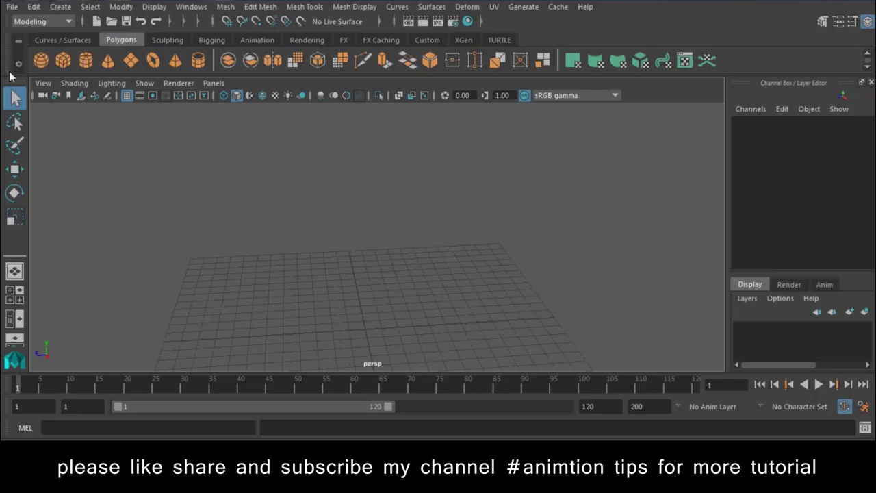
{"action": "left_click", "coordinate": [130, 62]}
{"action": "key", "text": "space"}
{"action": "left_click_drag", "start_coordinate": [350, 188], "coordinate": [331, 212]}
{"action": "mouse_move", "coordinate": [235, 141]}
{"action": "left_mouse_down"}
{"action": "mouse_move", "coordinate": [475, 323]}
{"action": "mouse_move", "coordinate": [563, 358]}
{"action": "left_mouse_up"}
{"action": "key", "text": "space"}
{"action": "mouse_move", "coordinate": [472, 258]}
{"action": "left_mouse_down"}
{"action": "mouse_move", "coordinate": [484, 206]}
{"action": "mouse_move", "coordinate": [620, 260]}
{"action": "left_mouse_up"}
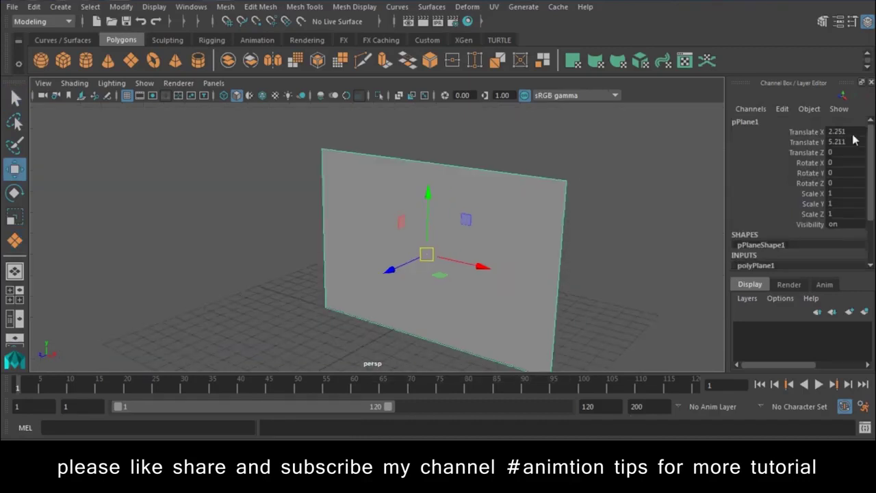
Centre the plane at Translate X and Y 0, then raise it above the grid.
{"action": "left_click_drag", "start_coordinate": [853, 134], "coordinate": [854, 145]}
{"action": "type", "text": "0"}
{"action": "key", "text": "Return"}
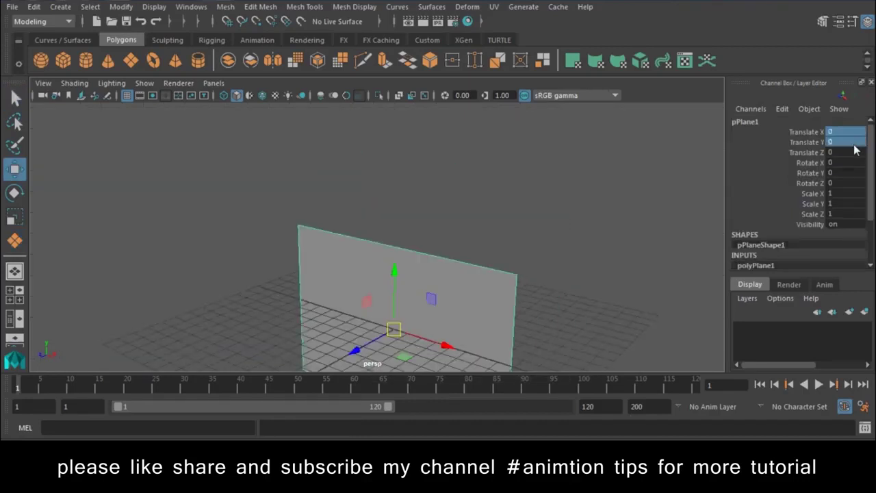
{"action": "left_click_drag", "start_coordinate": [393, 272], "coordinate": [395, 179]}
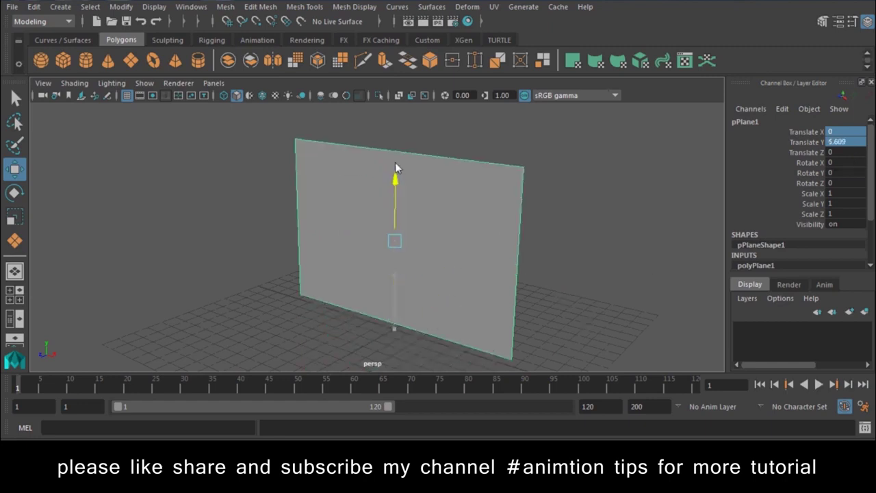
{"action": "left_click", "coordinate": [525, 145]}
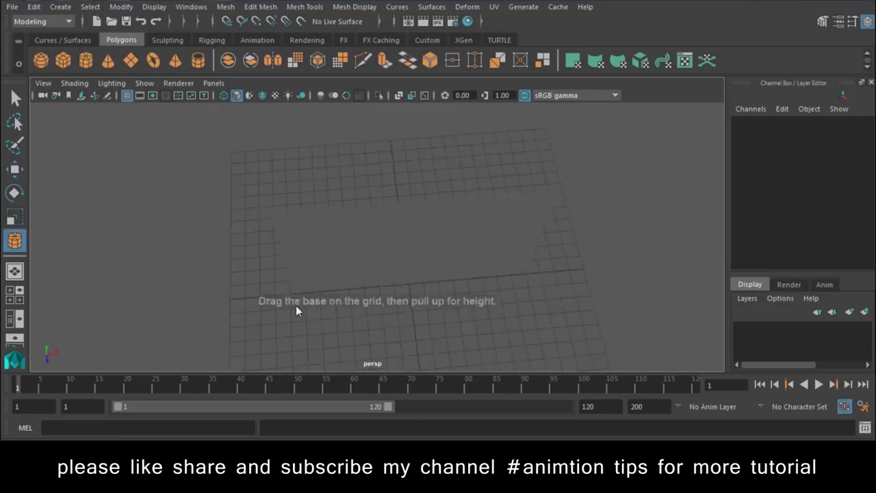
Draw a thin cylinder pole at the plane's left edge and raise its top vertices slightly.
{"action": "left_click_drag", "start_coordinate": [348, 293], "coordinate": [336, 82]}
{"action": "scroll", "coordinate": [234, 184], "scroll_direction": "down", "scroll_amount": 5}
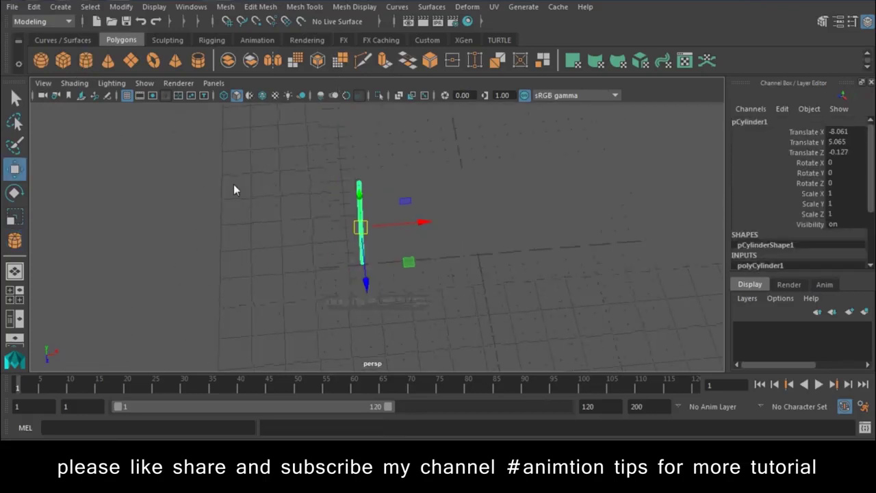
{"action": "left_click_drag", "start_coordinate": [233, 184], "coordinate": [371, 244], "text": "alt"}
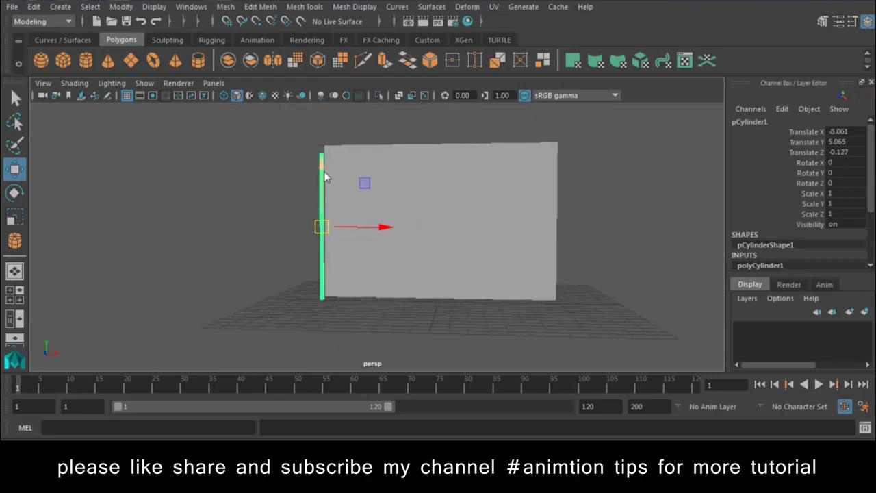
{"action": "right_click_drag", "start_coordinate": [324, 177], "coordinate": [288, 147]}
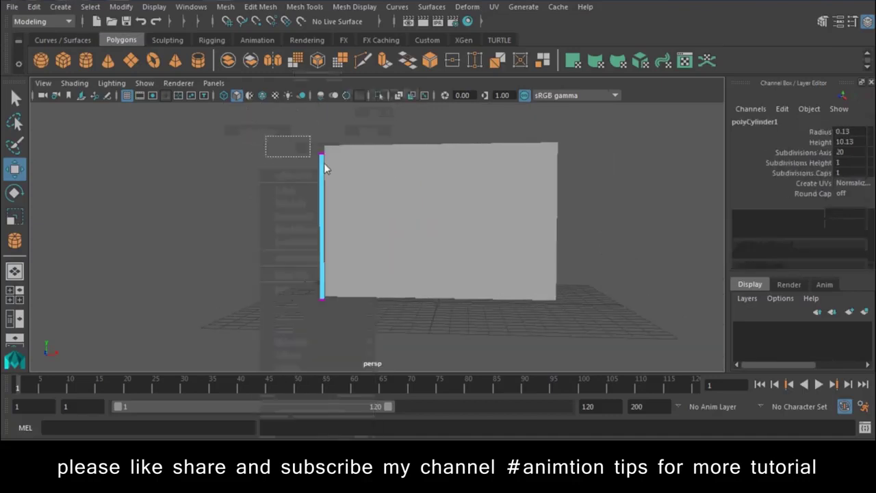
{"action": "left_click", "coordinate": [323, 154]}
{"action": "mouse_move", "coordinate": [331, 111]}
{"action": "left_mouse_down"}
{"action": "mouse_move", "coordinate": [322, 124]}
{"action": "mouse_move", "coordinate": [323, 107]}
{"action": "left_mouse_up"}
{"action": "left_click", "coordinate": [322, 124]}
{"action": "right_click_drag", "start_coordinate": [325, 182], "coordinate": [375, 91]}
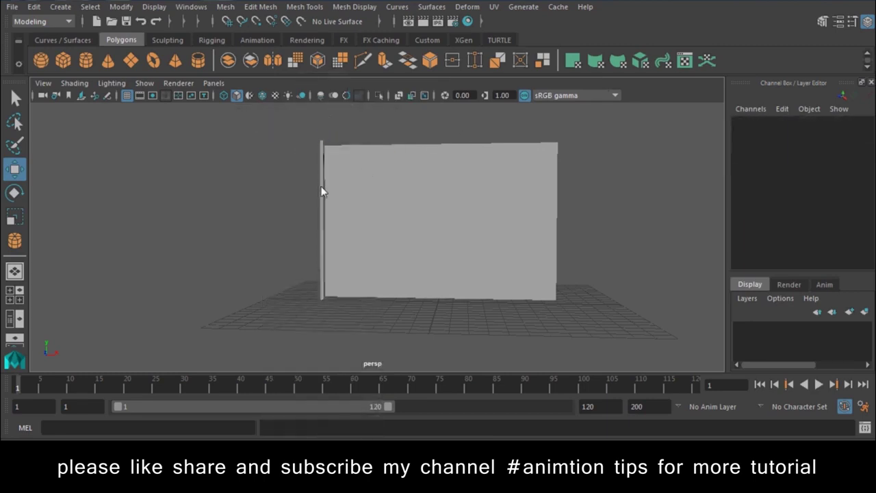
Duplicate the pole and move the copy to the plane's right edge at X 8.302.
{"action": "left_click", "coordinate": [323, 191]}
{"action": "key", "text": "ctrl+d"}
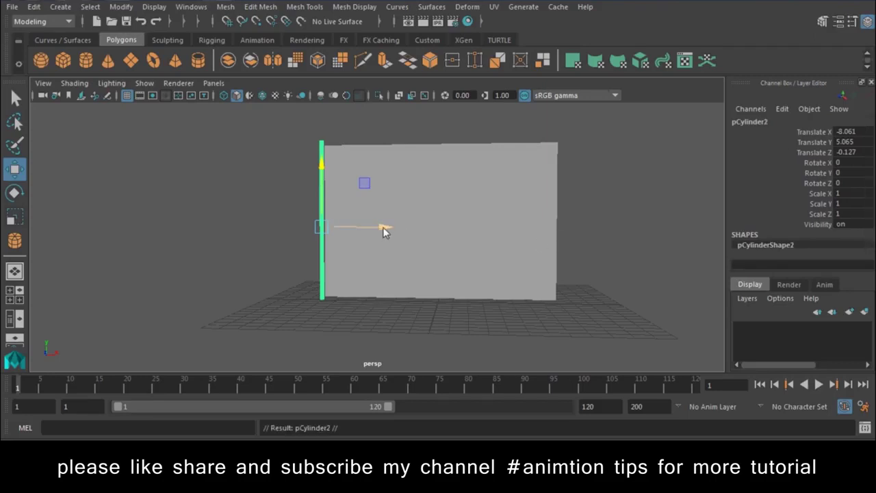
{"action": "left_click_drag", "start_coordinate": [384, 231], "coordinate": [628, 229]}
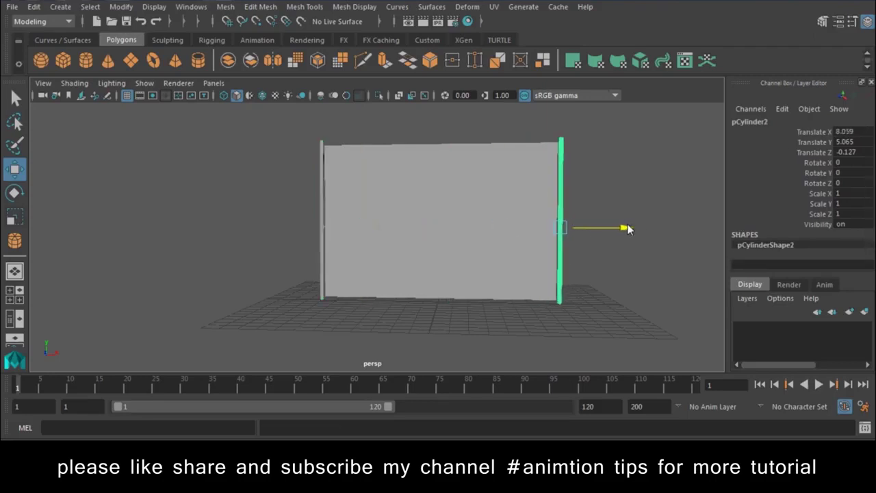
{"action": "left_click_drag", "start_coordinate": [628, 228], "coordinate": [635, 228]}
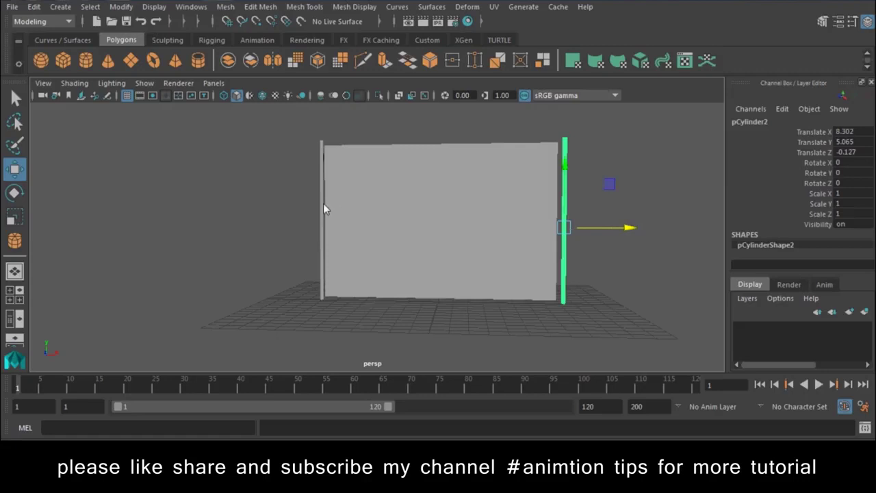
{"action": "left_click", "coordinate": [425, 222]}
{"action": "left_click", "coordinate": [321, 207]}
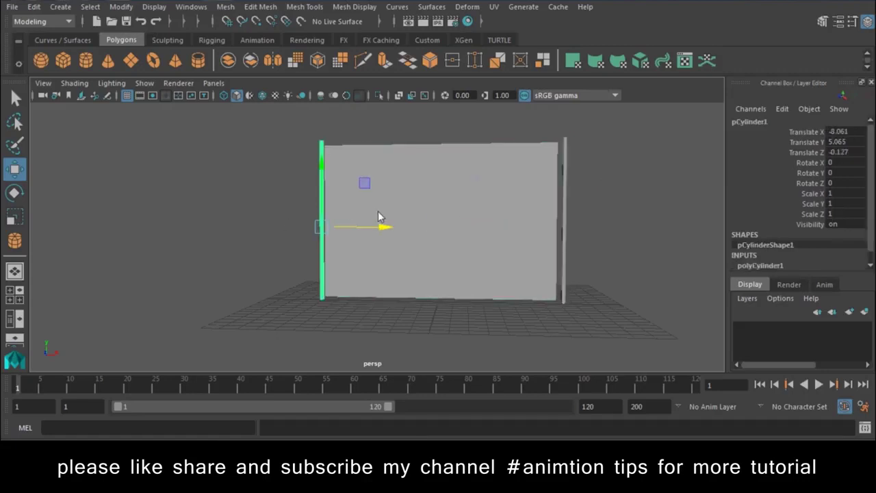
{"action": "middle_click_drag", "start_coordinate": [477, 231], "coordinate": [417, 243], "text": "alt"}
Adjust the plane's Width and Height in polyPlane1, undoing an oversized resize.
{"action": "left_click", "coordinate": [408, 186]}
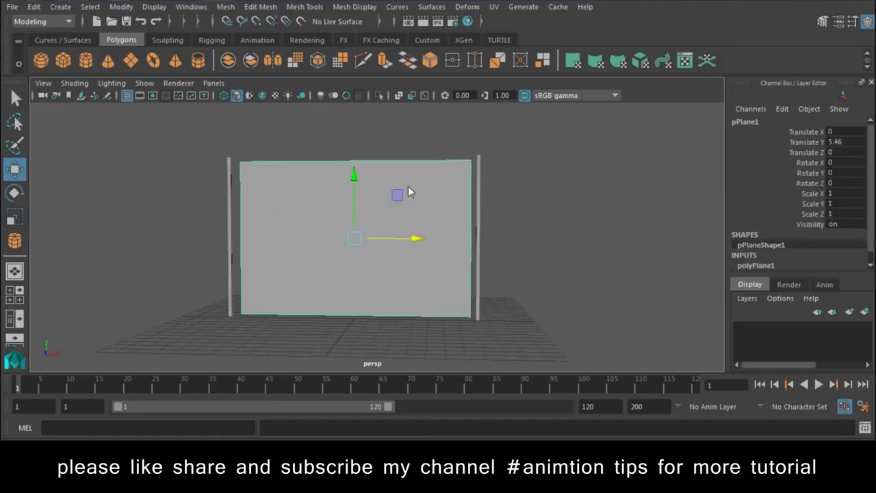
{"action": "left_click_drag", "start_coordinate": [419, 194], "coordinate": [438, 199], "text": "alt"}
{"action": "scroll", "coordinate": [766, 256], "scroll_direction": "down", "scroll_amount": 1}
{"action": "left_click", "coordinate": [766, 256]}
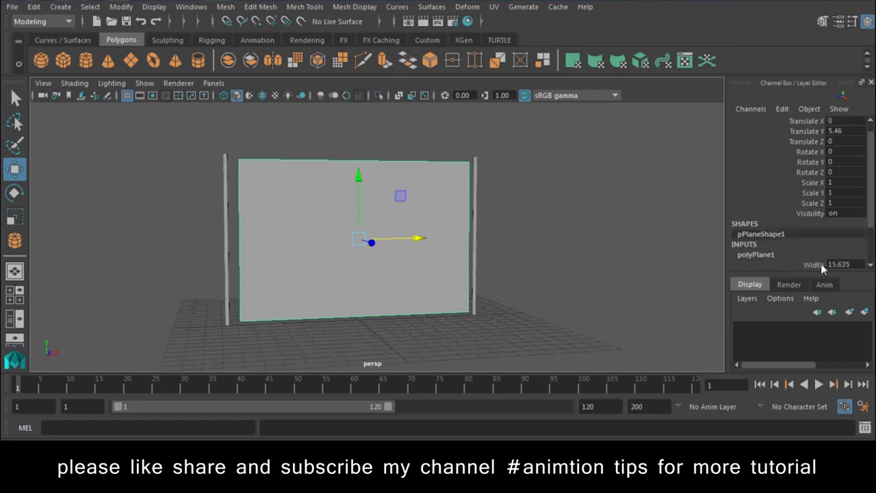
{"action": "scroll", "coordinate": [820, 263], "scroll_direction": "down", "scroll_amount": 2}
{"action": "left_click_drag", "start_coordinate": [822, 216], "coordinate": [821, 225]}
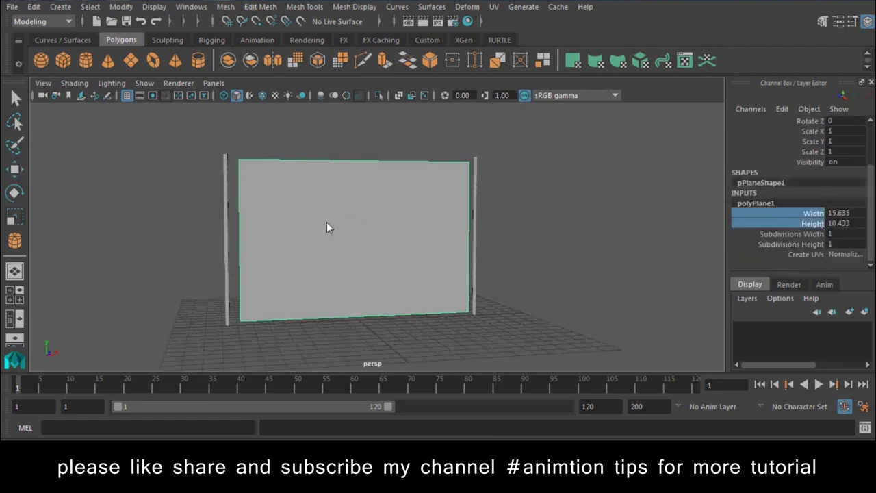
{"action": "middle_click_drag", "start_coordinate": [326, 222], "coordinate": [403, 222]}
{"action": "key", "text": "ctrl+z"}
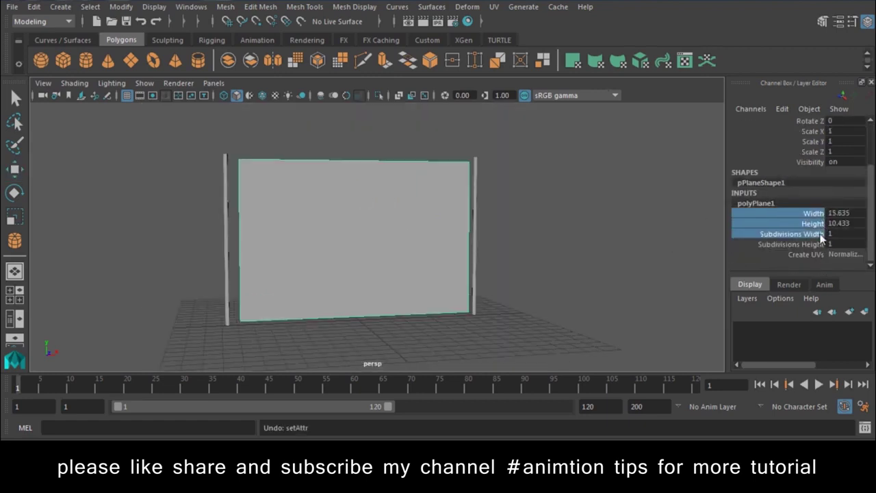
Set the plane's Subdivisions Width and Height to 49, then enter vertex mode.
{"action": "left_click_drag", "start_coordinate": [821, 234], "coordinate": [821, 245]}
{"action": "middle_click_drag", "start_coordinate": [383, 200], "coordinate": [671, 213]}
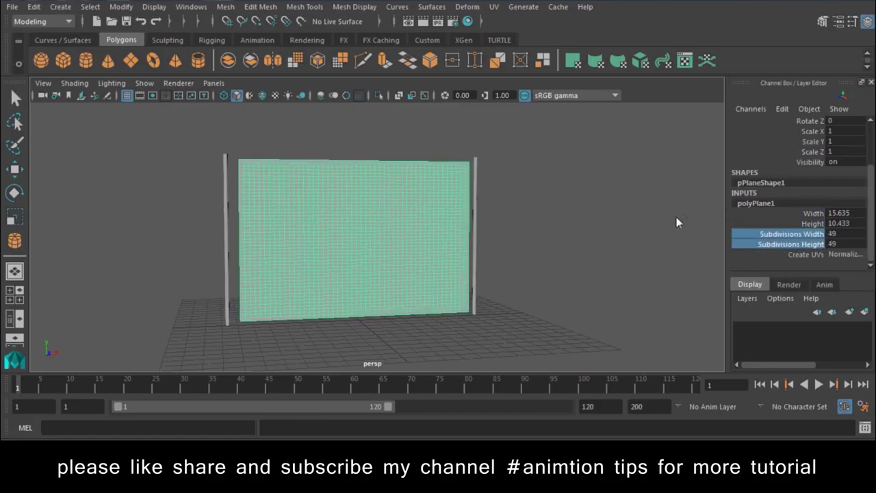
{"action": "left_click", "coordinate": [675, 217]}
{"action": "middle_click_drag", "start_coordinate": [261, 238], "coordinate": [394, 301], "text": "alt"}
{"action": "right_click", "coordinate": [463, 204]}
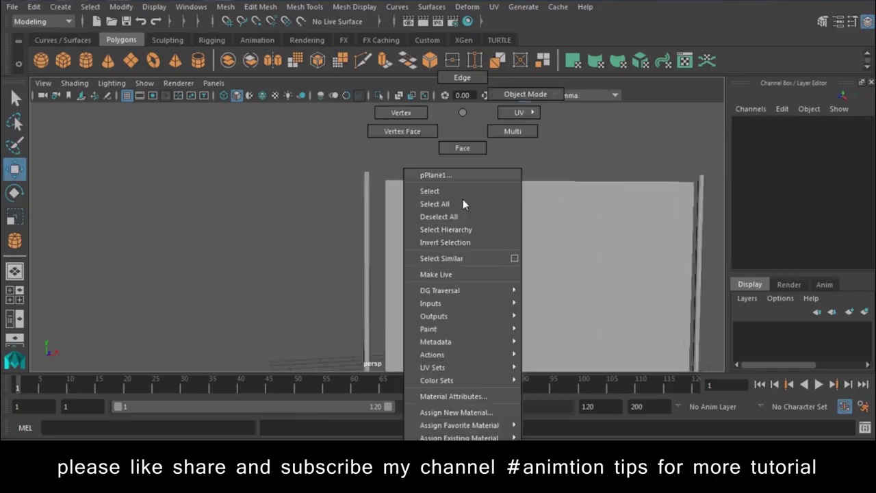
{"action": "left_click", "coordinate": [391, 112]}
Select the plane's corner and a column of its vertices, then reselect the whole plane.
{"action": "middle_click_drag", "start_coordinate": [371, 172], "coordinate": [506, 297], "text": "alt"}
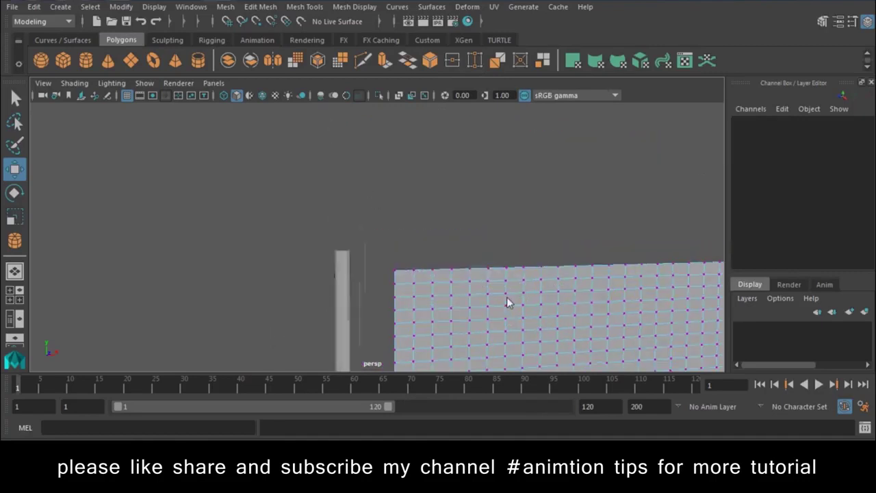
{"action": "scroll", "coordinate": [443, 295], "scroll_direction": "up", "scroll_amount": 2}
{"action": "scroll", "coordinate": [443, 299], "scroll_direction": "up", "scroll_amount": 1}
{"action": "left_click_drag", "start_coordinate": [402, 227], "coordinate": [385, 226]}
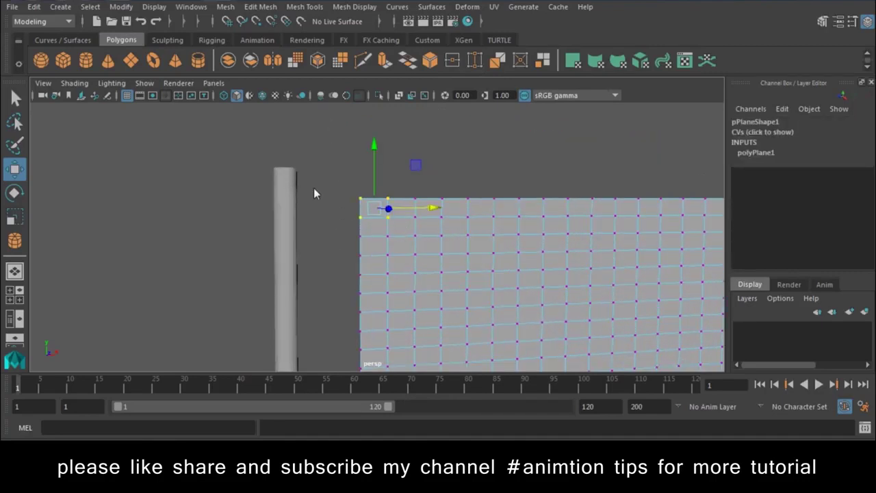
{"action": "right_click_drag", "start_coordinate": [493, 230], "coordinate": [561, 97]}
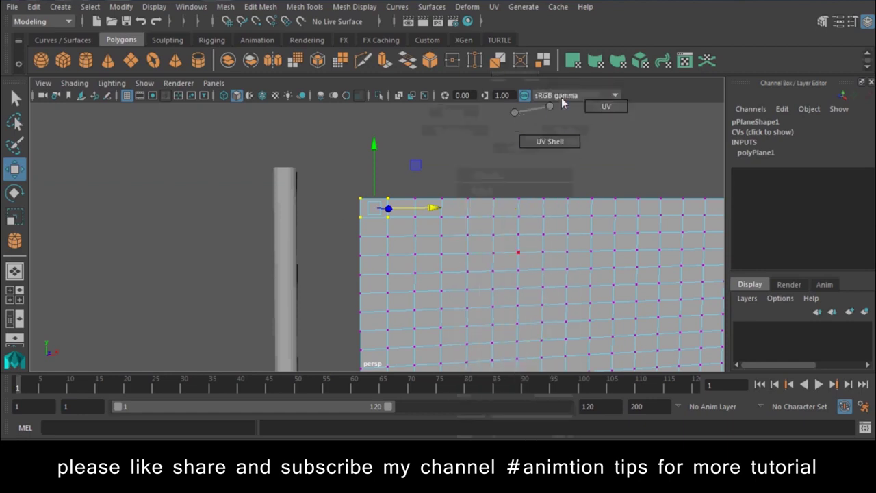
{"action": "left_click_drag", "start_coordinate": [532, 172], "coordinate": [561, 231]}
{"action": "right_click_drag", "start_coordinate": [552, 241], "coordinate": [615, 86]}
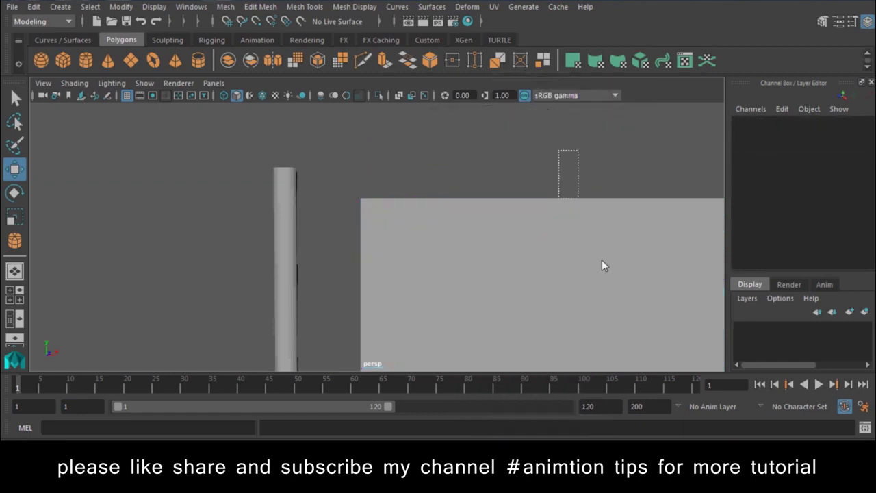
{"action": "left_click", "coordinate": [602, 260]}
Convert the plane to nCloth from the FX menu set, play it, and rewind to frame 1.
{"action": "left_click", "coordinate": [68, 24]}
{"action": "left_click", "coordinate": [43, 76]}
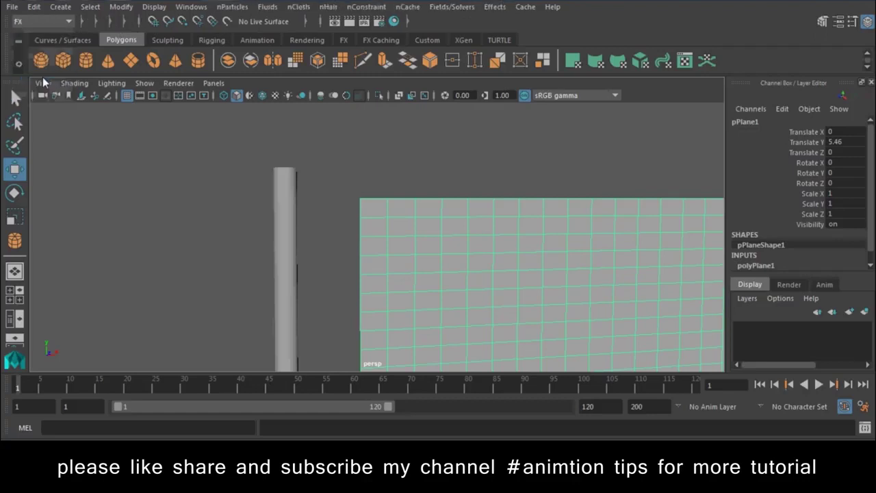
{"action": "left_click", "coordinate": [307, 9]}
{"action": "left_click", "coordinate": [329, 52]}
{"action": "mouse_move", "coordinate": [496, 257]}
{"action": "left_mouse_down", "text": "alt"}
{"action": "mouse_move", "coordinate": [510, 306]}
{"action": "mouse_move", "coordinate": [540, 344]}
{"action": "mouse_move", "coordinate": [731, 371]}
{"action": "left_mouse_up", "text": "alt"}
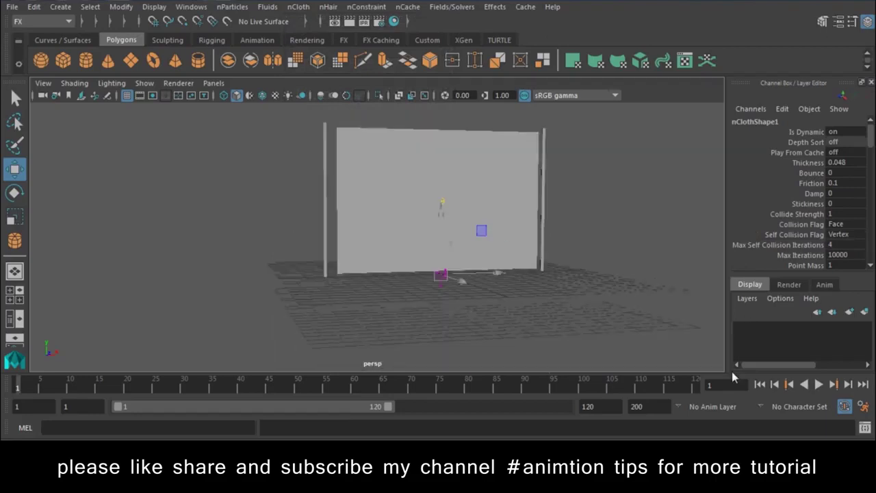
{"action": "left_click", "coordinate": [819, 385]}
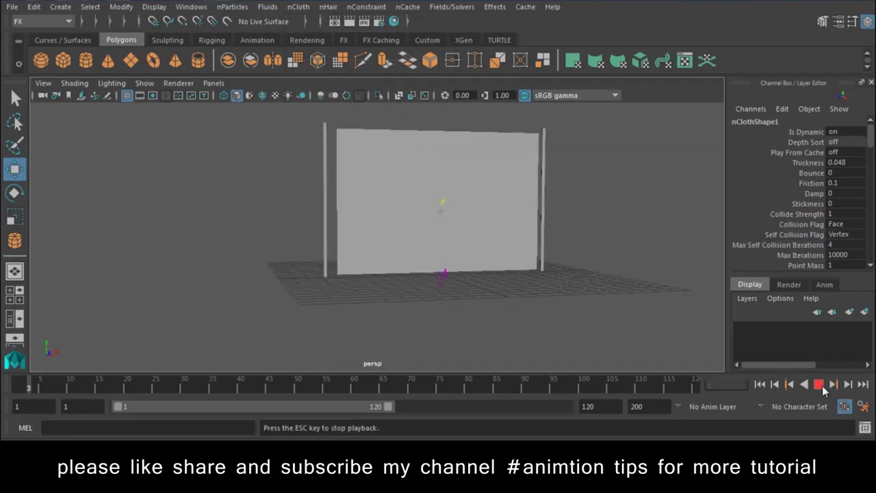
{"action": "left_click", "coordinate": [760, 385]}
Select the cloth's top-left corner vertices in vertex mode.
{"action": "scroll", "coordinate": [384, 236], "scroll_direction": "up", "scroll_amount": 2}
{"action": "scroll", "coordinate": [402, 266], "scroll_direction": "up", "scroll_amount": 5}
{"action": "mouse_move", "coordinate": [445, 70]}
{"action": "right_mouse_down"}
{"action": "mouse_move", "coordinate": [399, 121]}
{"action": "mouse_move", "coordinate": [384, 71]}
{"action": "right_mouse_up"}
{"action": "middle_click_drag", "start_coordinate": [308, 189], "coordinate": [380, 262], "text": "alt"}
{"action": "left_click_drag", "start_coordinate": [400, 159], "coordinate": [433, 181]}
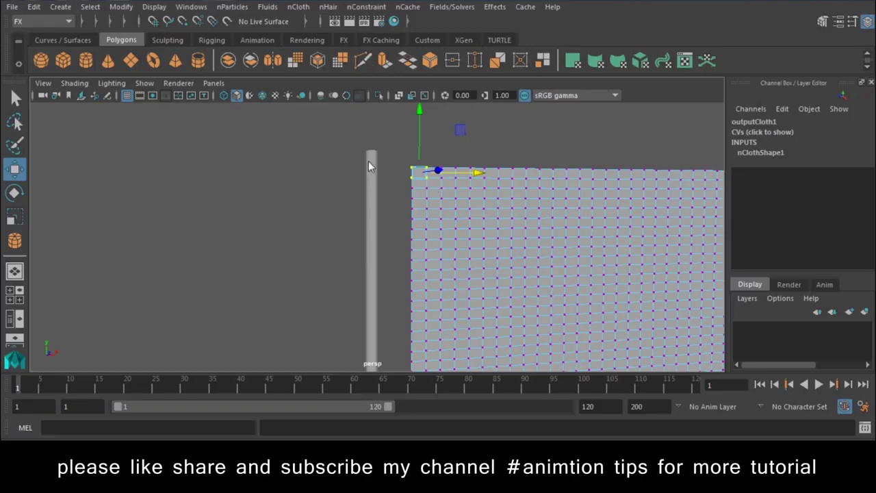
Pin the cloth's top-left corner to the left pole's top with a Component to Component constraint.
{"action": "right_click_drag", "start_coordinate": [368, 166], "coordinate": [345, 133]}
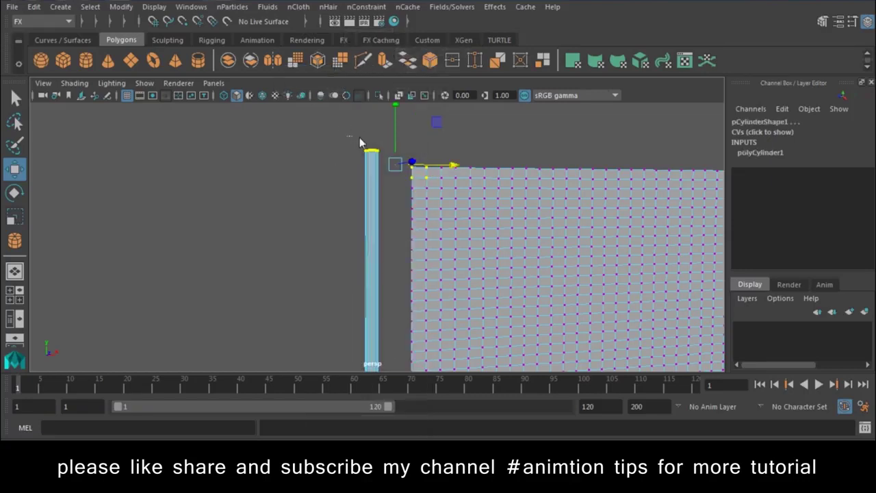
{"action": "left_click_drag", "start_coordinate": [395, 165], "coordinate": [392, 171]}
{"action": "left_click", "coordinate": [366, 7]}
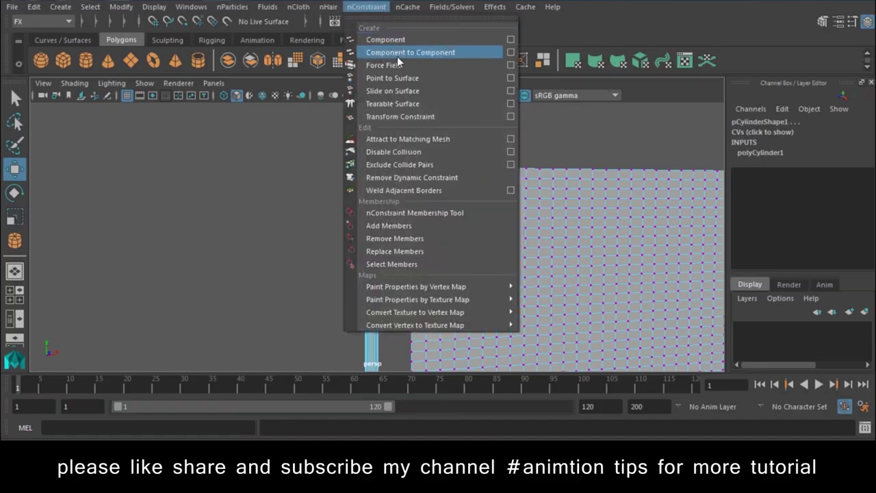
{"action": "left_click", "coordinate": [397, 56]}
Pin the cloth's bottom-left corner vertices to the left pole's base vertices.
{"action": "mouse_move", "coordinate": [446, 182]}
{"action": "left_mouse_down", "text": "alt"}
{"action": "mouse_move", "coordinate": [472, 270]}
{"action": "mouse_move", "coordinate": [361, 253]}
{"action": "mouse_move", "coordinate": [473, 313]}
{"action": "mouse_move", "coordinate": [453, 316]}
{"action": "mouse_move", "coordinate": [352, 182]}
{"action": "left_mouse_up", "text": "alt"}
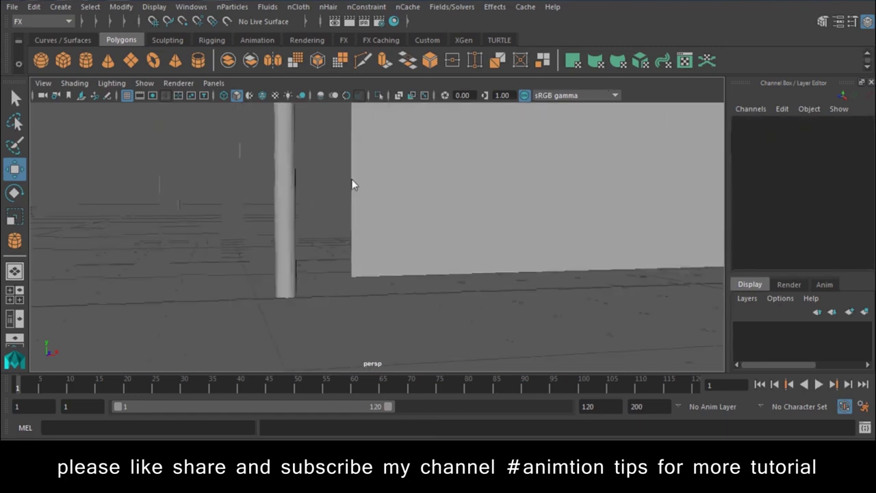
{"action": "left_click", "coordinate": [418, 213]}
{"action": "right_click_drag", "start_coordinate": [370, 109], "coordinate": [423, 208]}
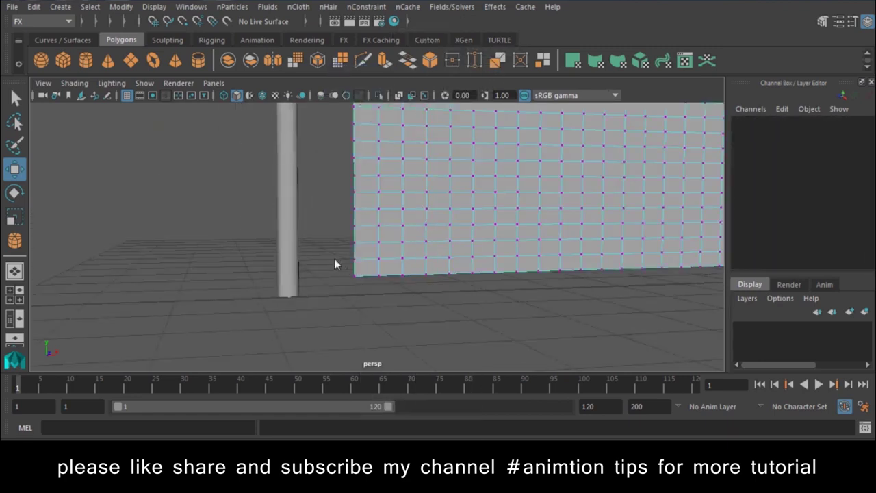
{"action": "left_click_drag", "start_coordinate": [385, 291], "coordinate": [385, 291]}
{"action": "right_click_drag", "start_coordinate": [285, 261], "coordinate": [260, 81]}
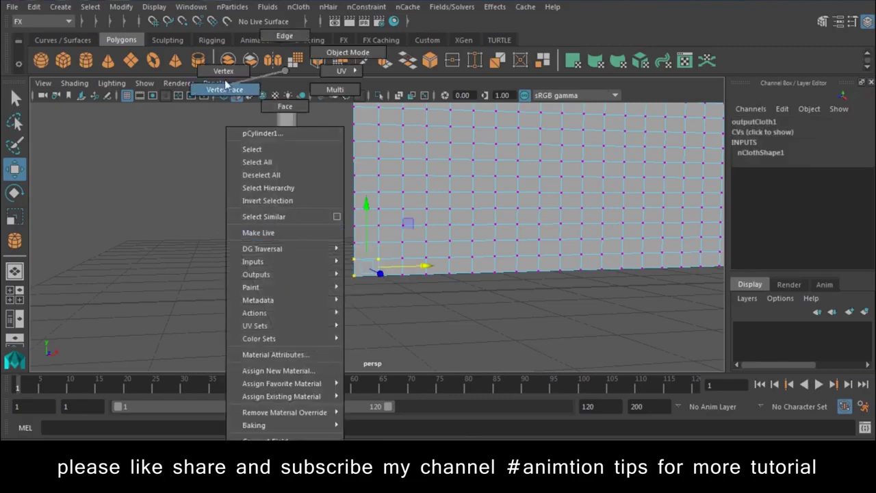
{"action": "left_click_drag", "start_coordinate": [265, 272], "coordinate": [325, 344]}
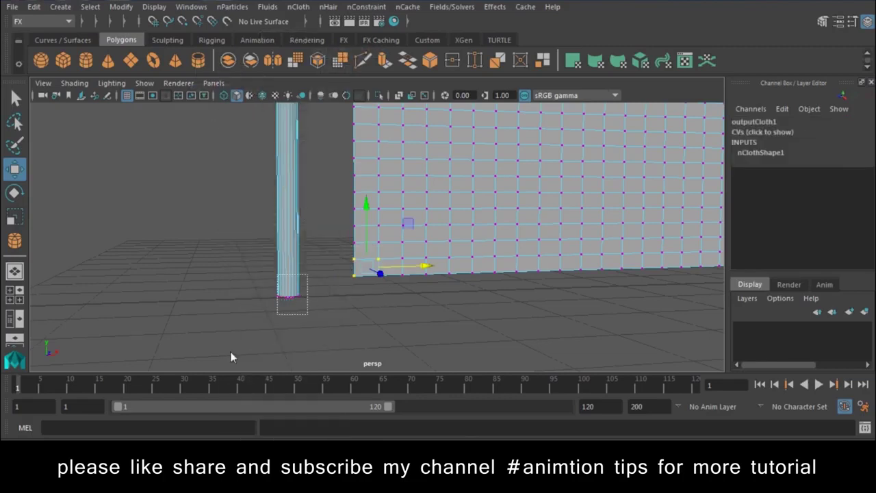
{"action": "left_click_drag", "start_coordinate": [230, 356], "coordinate": [233, 355], "text": "shift"}
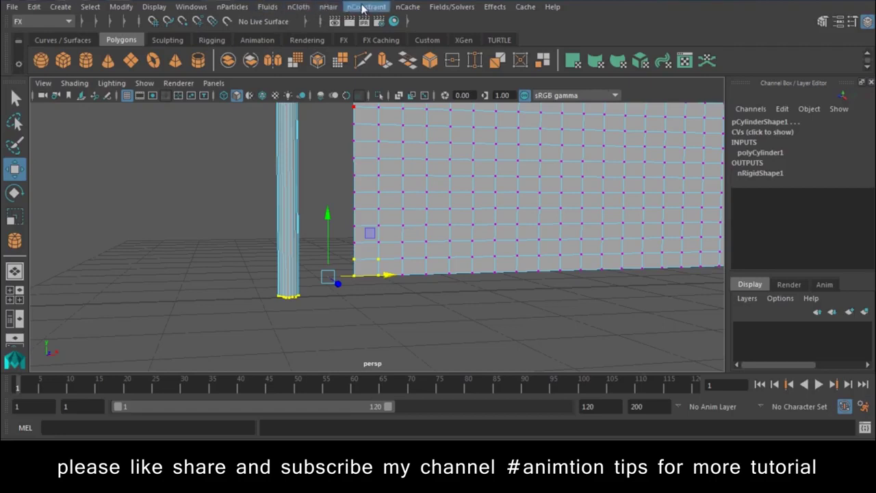
{"action": "left_click", "coordinate": [366, 7]}
{"action": "left_click", "coordinate": [389, 51]}
Bring the second pole into view and put the cloth into vertex selection.
{"action": "mouse_move", "coordinate": [387, 46]}
{"action": "left_mouse_down", "text": "alt"}
{"action": "mouse_move", "coordinate": [525, 289]}
{"action": "mouse_move", "coordinate": [320, 191]}
{"action": "left_mouse_up", "text": "alt"}
{"action": "right_click_drag", "start_coordinate": [321, 191], "coordinate": [548, 331], "text": "alt"}
{"action": "left_click_drag", "start_coordinate": [548, 330], "coordinate": [410, 259], "text": "alt"}
{"action": "left_click", "coordinate": [409, 259]}
{"action": "right_click_drag", "start_coordinate": [380, 127], "coordinate": [357, 121]}
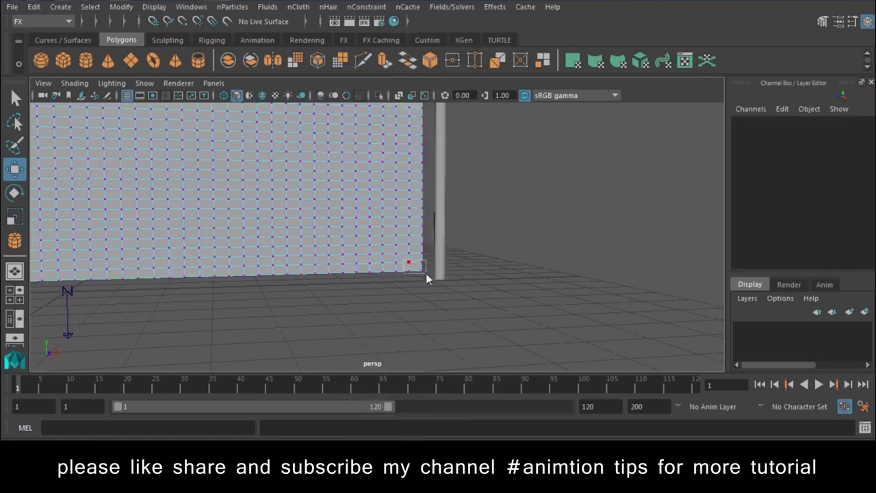
Pin the cloth's bottom-right corner to the second pole's base with Component to Component.
{"action": "left_click_drag", "start_coordinate": [425, 277], "coordinate": [427, 275]}
{"action": "right_click", "coordinate": [435, 232], "text": "shift"}
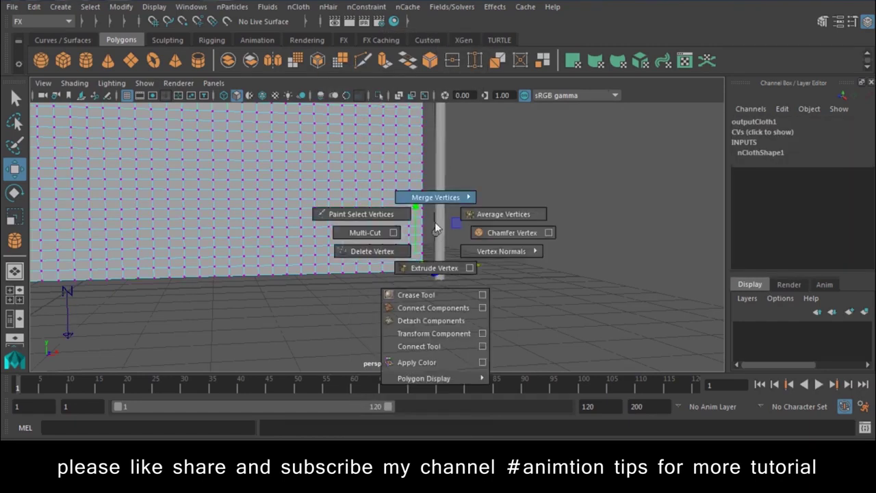
{"action": "right_click_drag", "start_coordinate": [435, 225], "coordinate": [441, 238], "text": "shift"}
{"action": "right_click", "coordinate": [437, 210]}
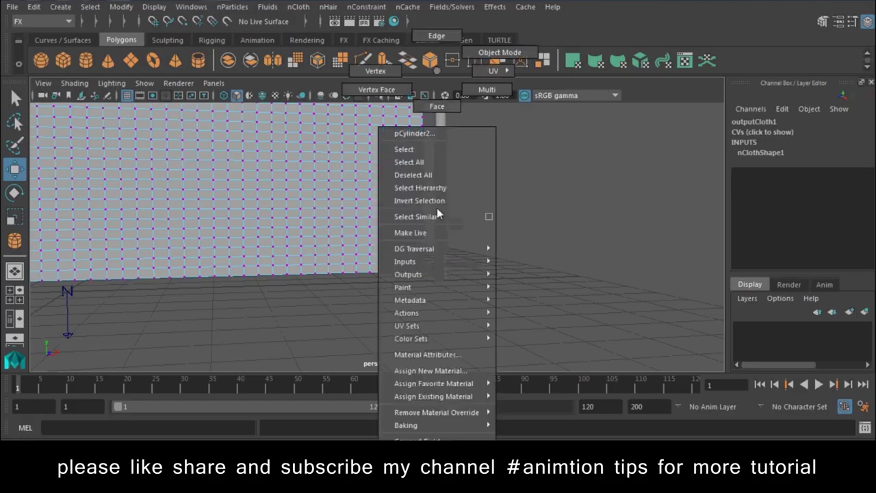
{"action": "left_click", "coordinate": [385, 71]}
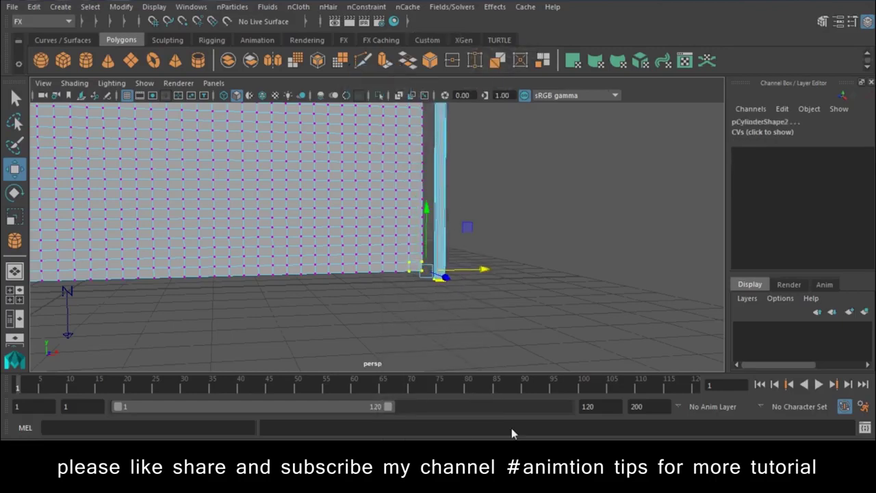
{"action": "left_click", "coordinate": [366, 7]}
{"action": "left_click", "coordinate": [373, 57]}
Select the cloth's top-right corner vertices in vertex mode.
{"action": "scroll", "coordinate": [479, 274], "scroll_direction": "down", "scroll_amount": 3}
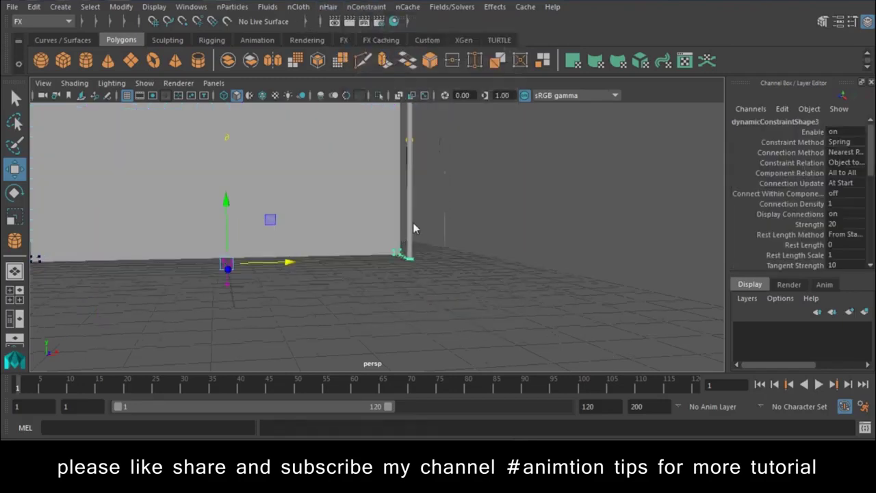
{"action": "scroll", "coordinate": [413, 222], "scroll_direction": "down", "scroll_amount": 3}
{"action": "left_click", "coordinate": [400, 236]}
{"action": "right_click", "coordinate": [400, 236]}
{"action": "right_click_drag", "start_coordinate": [354, 121], "coordinate": [352, 120]}
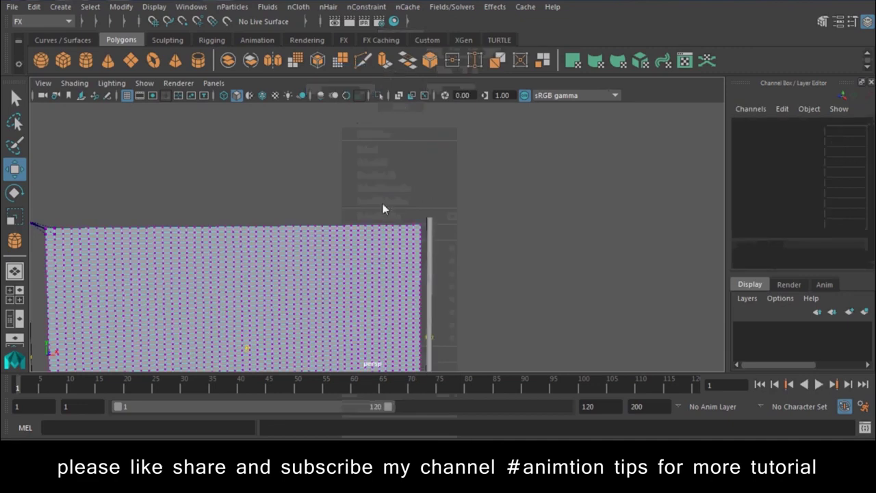
{"action": "left_click_drag", "start_coordinate": [400, 215], "coordinate": [423, 236]}
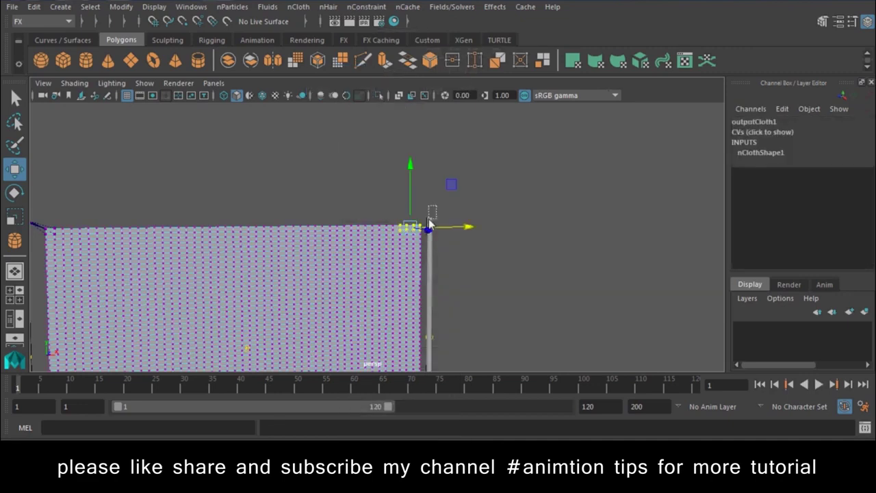
{"action": "left_click", "coordinate": [430, 229], "text": "shift"}
{"action": "left_click", "coordinate": [431, 221], "text": "shift"}
Add the second pole's top vertices and constrain the top-right corner to them.
{"action": "left_click_drag", "start_coordinate": [410, 230], "coordinate": [331, 197], "text": "alt"}
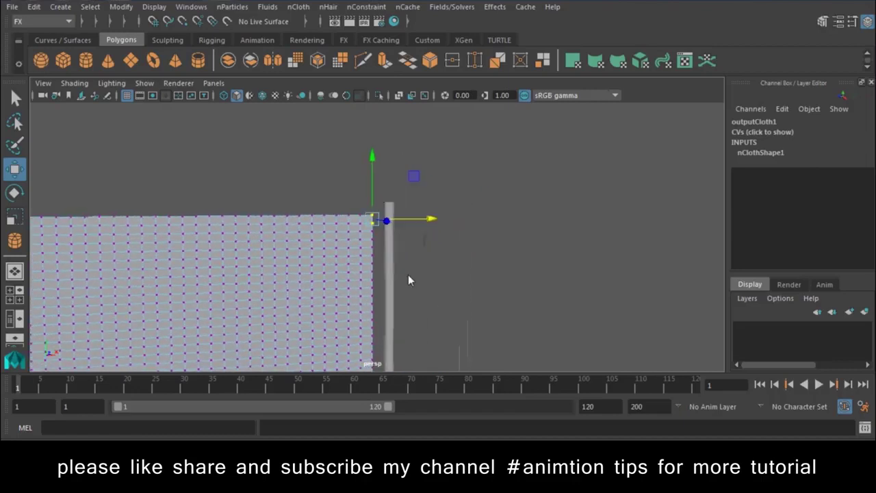
{"action": "right_click_drag", "start_coordinate": [400, 245], "coordinate": [392, 167]}
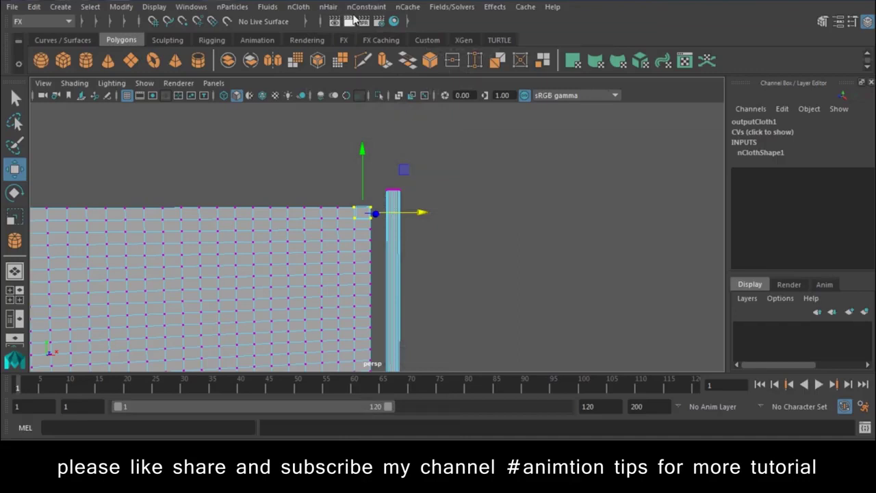
{"action": "left_click_drag", "start_coordinate": [368, 170], "coordinate": [419, 211], "text": "shift"}
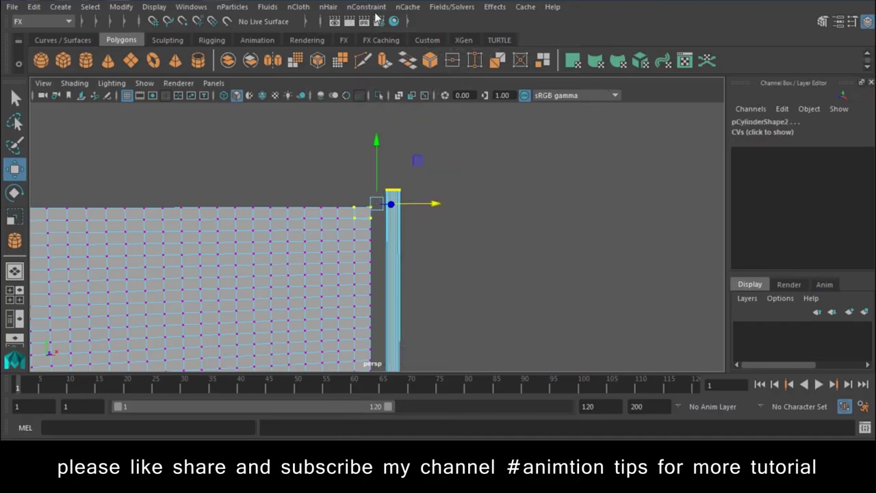
{"action": "left_click", "coordinate": [374, 8]}
{"action": "left_click", "coordinate": [397, 53]}
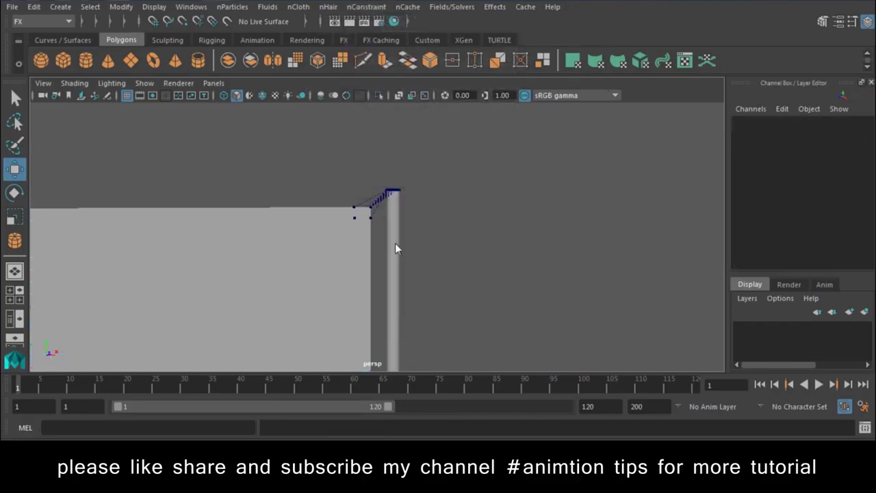
Play the banner simulation, stop at frame 63, and select the ground plane.
{"action": "scroll", "coordinate": [431, 283], "scroll_direction": "down", "scroll_amount": 5}
{"action": "mouse_move", "coordinate": [431, 283]}
{"action": "left_mouse_down", "text": "alt"}
{"action": "mouse_move", "coordinate": [363, 276]}
{"action": "mouse_move", "coordinate": [359, 313]}
{"action": "left_mouse_up", "text": "alt"}
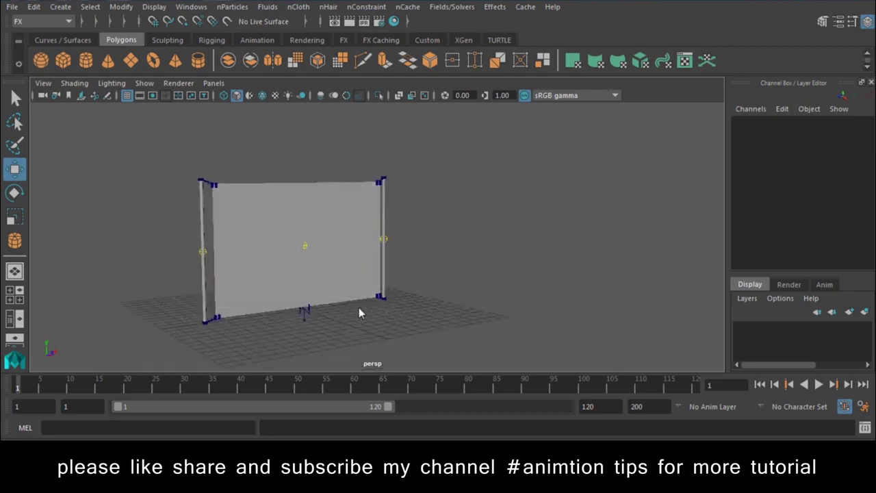
{"action": "scroll", "coordinate": [359, 313], "scroll_direction": "up", "scroll_amount": 3}
{"action": "left_click", "coordinate": [819, 384]}
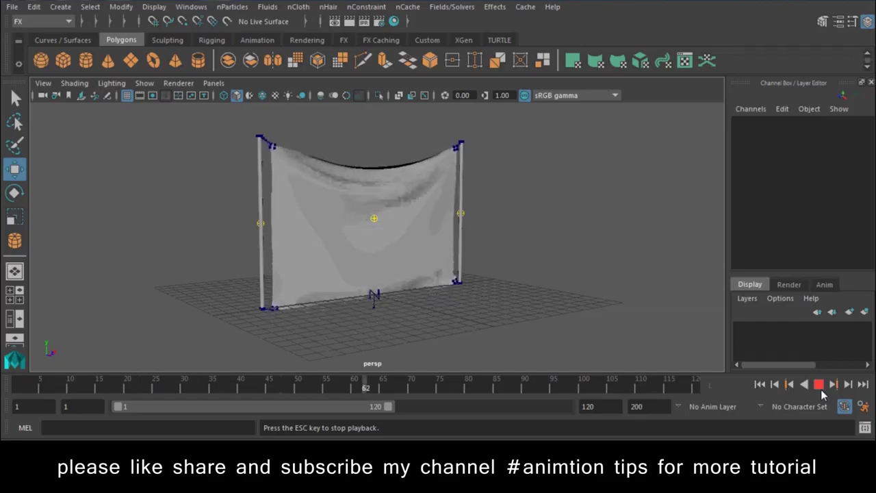
{"action": "left_click", "coordinate": [818, 384]}
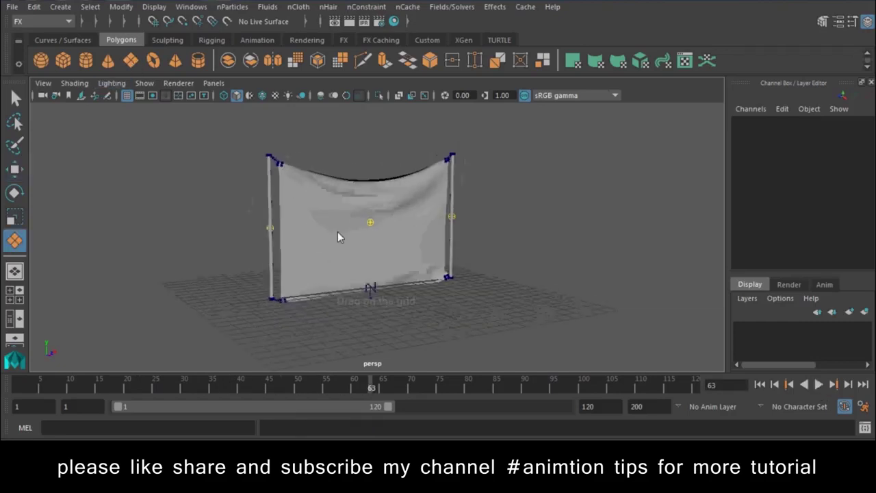
{"action": "scroll", "coordinate": [289, 258], "scroll_direction": "down", "scroll_amount": 3}
{"action": "left_click", "coordinate": [555, 323]}
Make the ground plane a passive collider (nRigid).
{"action": "key", "text": "w"}
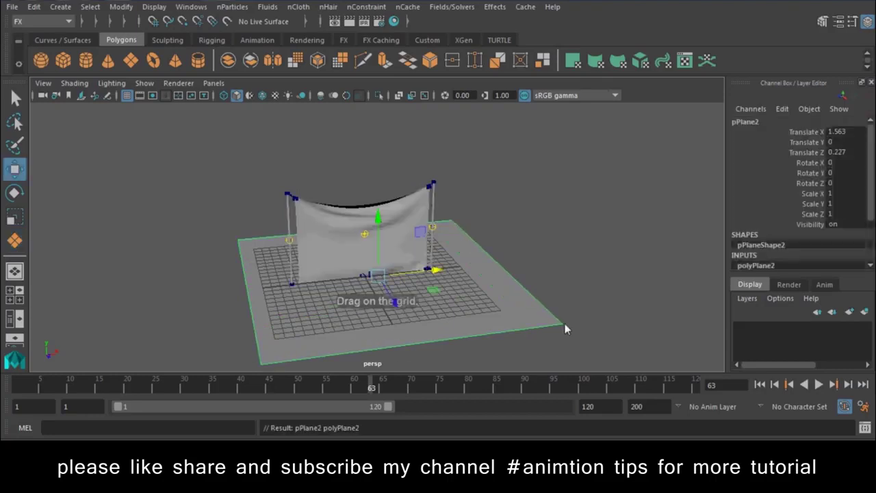
{"action": "scroll", "coordinate": [501, 337], "scroll_direction": "up", "scroll_amount": 5}
{"action": "scroll", "coordinate": [501, 342], "scroll_direction": "down", "scroll_amount": 4}
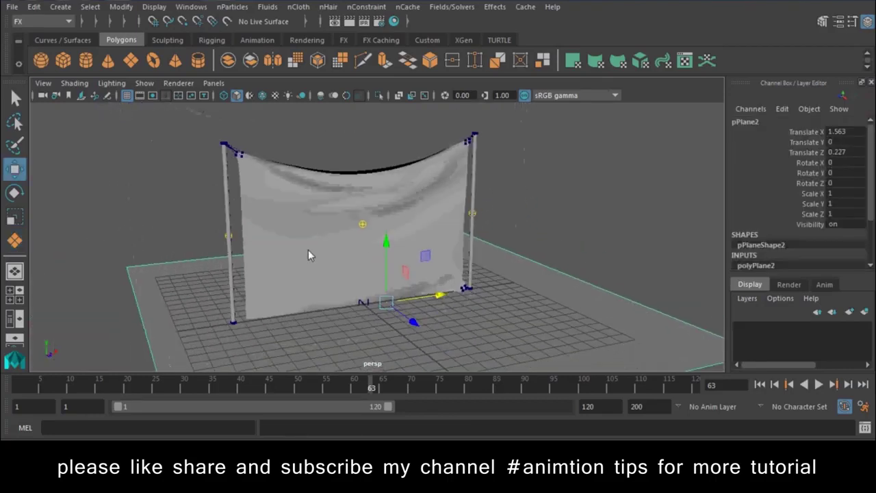
{"action": "left_click", "coordinate": [363, 6]}
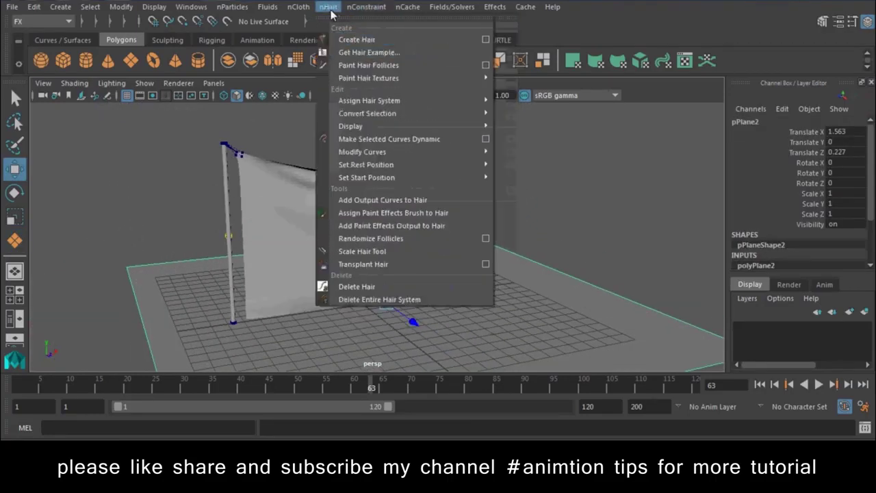
{"action": "left_click", "coordinate": [322, 39]}
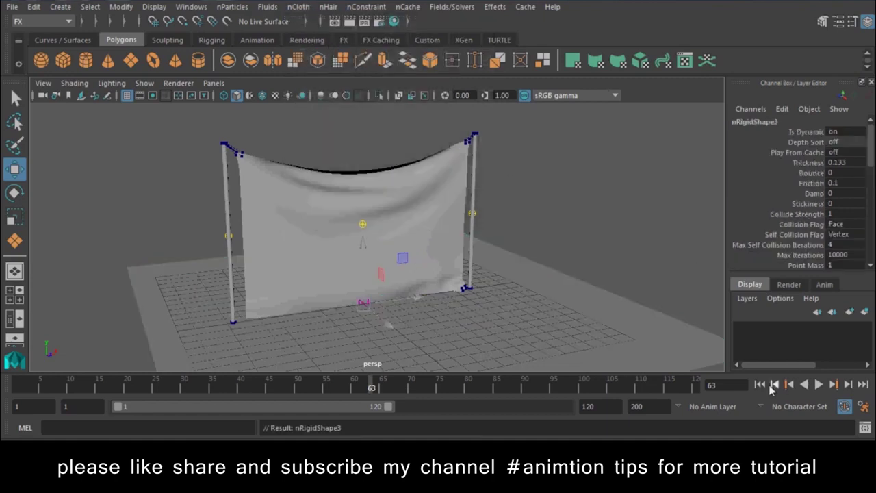
Replay the simulation from frame 1, select the cloth, and show the Attribute Editor.
{"action": "left_click", "coordinate": [774, 384]}
{"action": "left_click", "coordinate": [819, 386]}
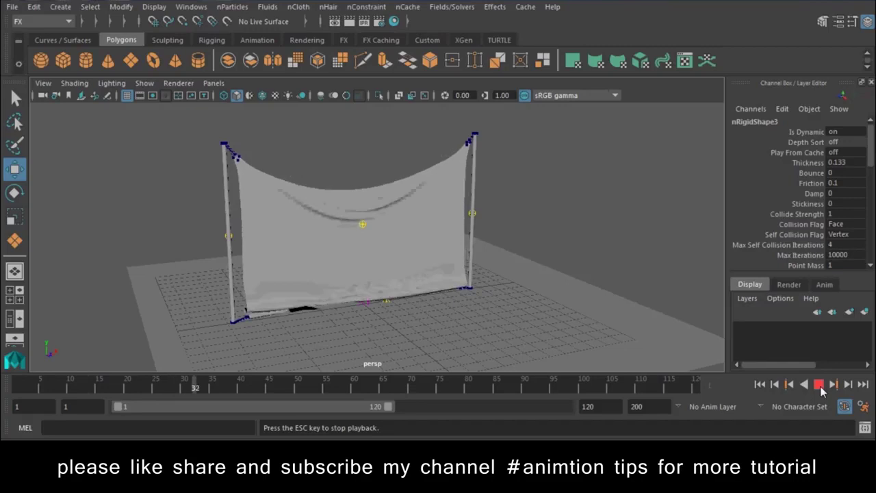
{"action": "left_click_drag", "start_coordinate": [381, 310], "coordinate": [400, 309], "text": "alt"}
{"action": "left_click", "coordinate": [307, 231]}
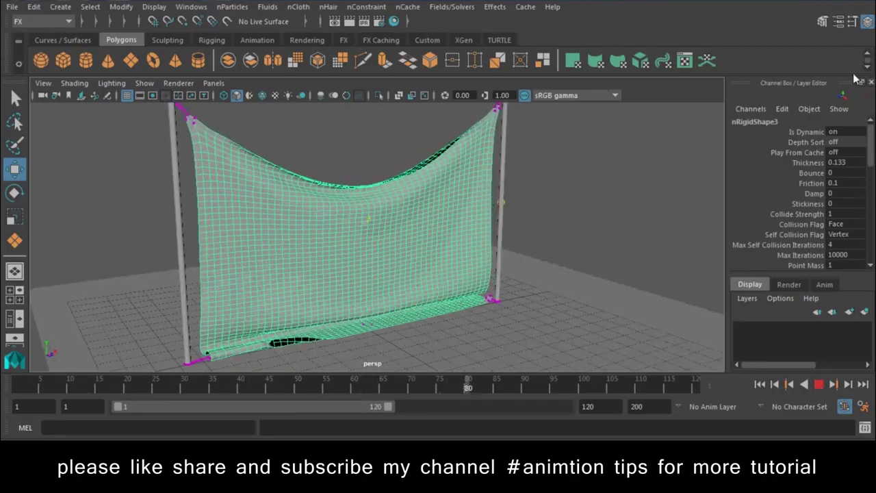
{"action": "left_click", "coordinate": [838, 21]}
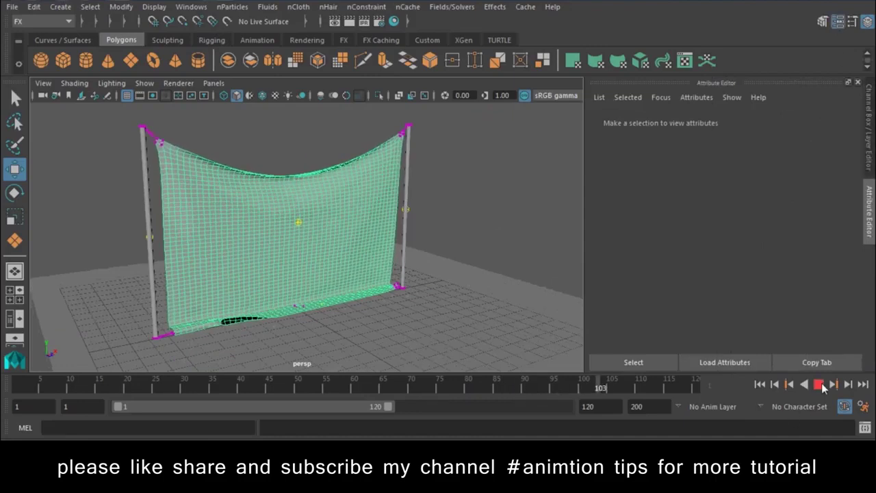
Expand nClothShape1's Dynamic Properties and replay the simulation from frame 1.
{"action": "left_click", "coordinate": [818, 384]}
{"action": "left_click", "coordinate": [758, 121]}
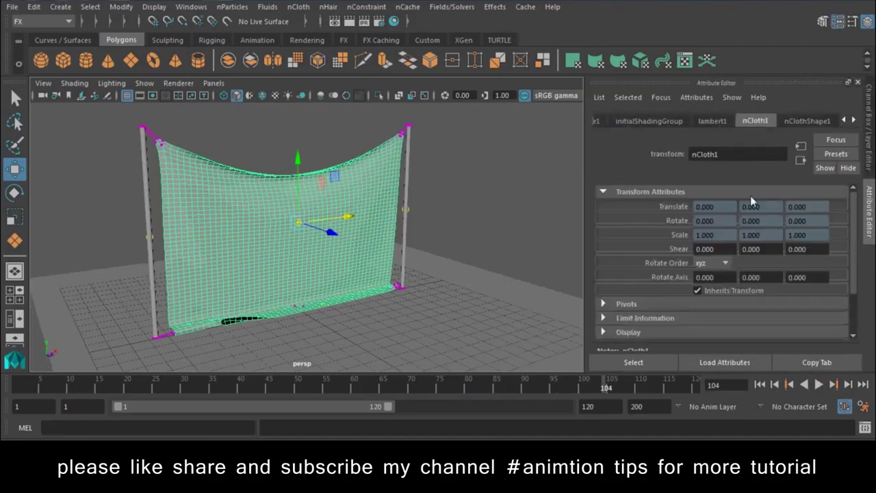
{"action": "scroll", "coordinate": [746, 260], "scroll_direction": "down", "scroll_amount": 2}
{"action": "scroll", "coordinate": [718, 264], "scroll_direction": "up", "scroll_amount": 2}
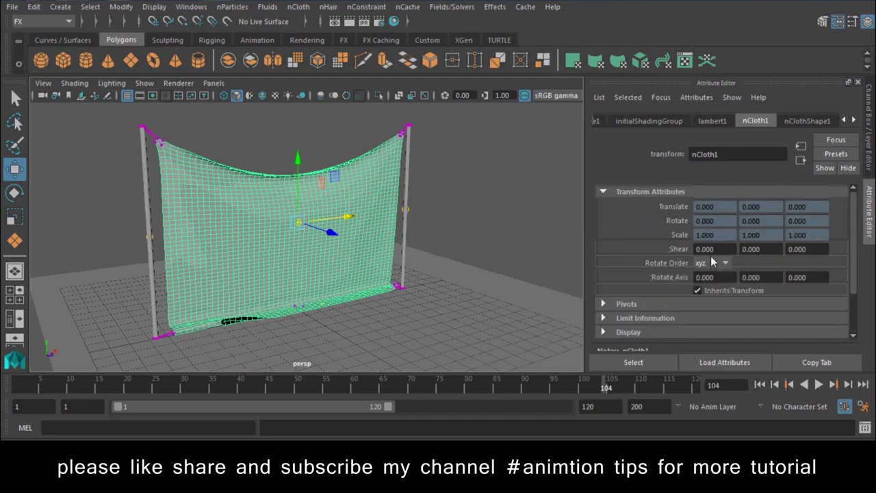
{"action": "left_click", "coordinate": [807, 121]}
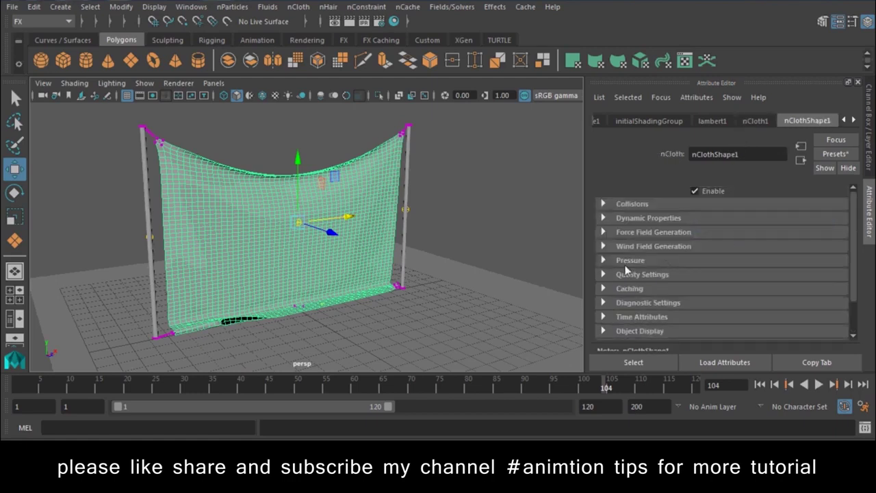
{"action": "left_click", "coordinate": [607, 218]}
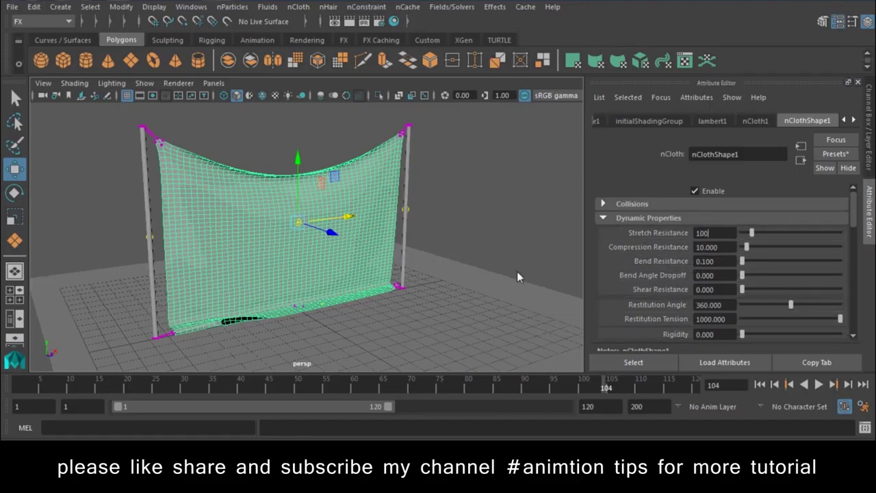
{"action": "left_click", "coordinate": [761, 384]}
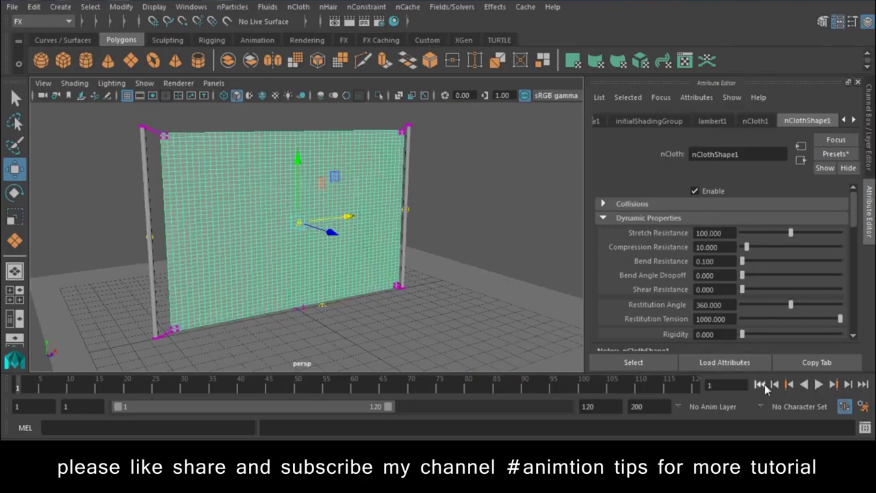
{"action": "left_click", "coordinate": [818, 385]}
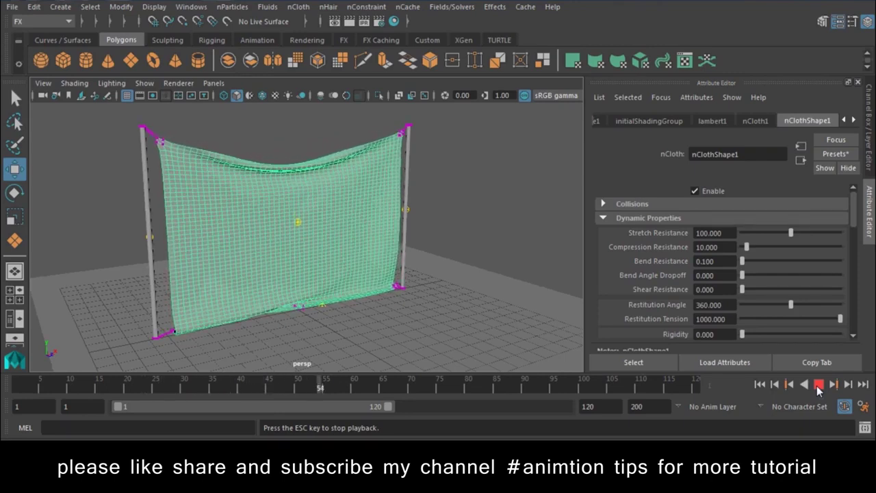
Set the cloth's Stretch Resistance to 500.
{"action": "left_click_drag", "start_coordinate": [705, 233], "coordinate": [680, 231]}
{"action": "type", "text": "50"}
{"action": "key", "text": "Return"}
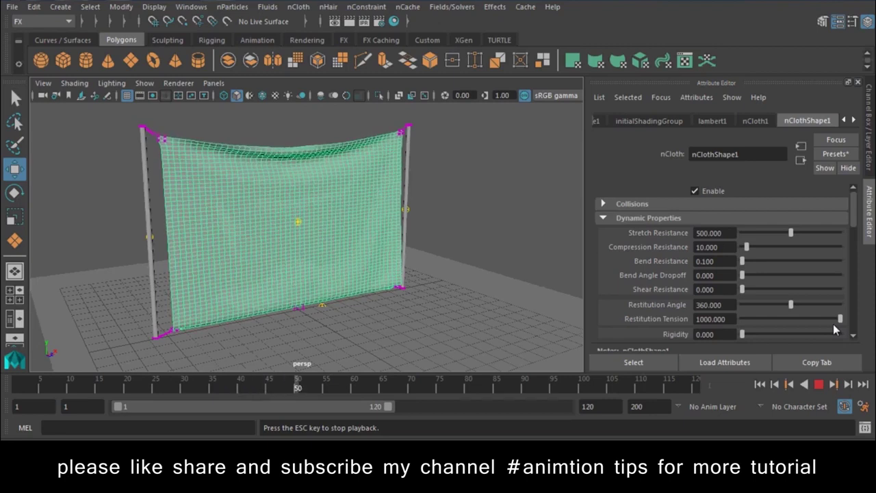
Orbit and zoom around the stiffer net to inspect the simulation from several angles.
{"action": "right_click_drag", "start_coordinate": [254, 227], "coordinate": [293, 259], "text": "alt"}
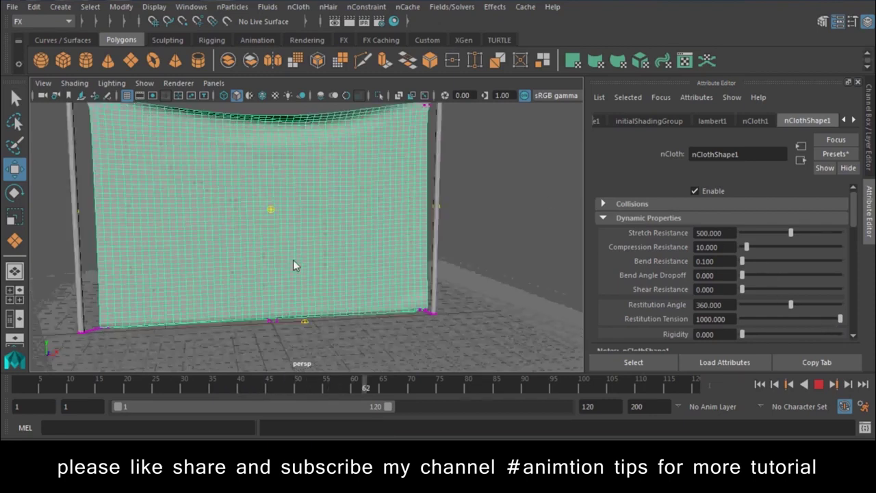
{"action": "left_click_drag", "start_coordinate": [272, 277], "coordinate": [337, 286], "text": "alt"}
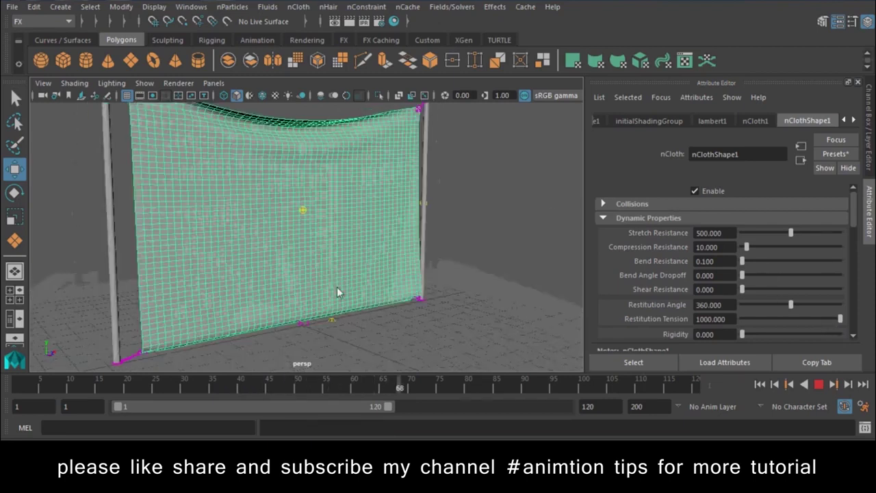
{"action": "right_click_drag", "start_coordinate": [336, 288], "coordinate": [834, 424], "text": "alt"}
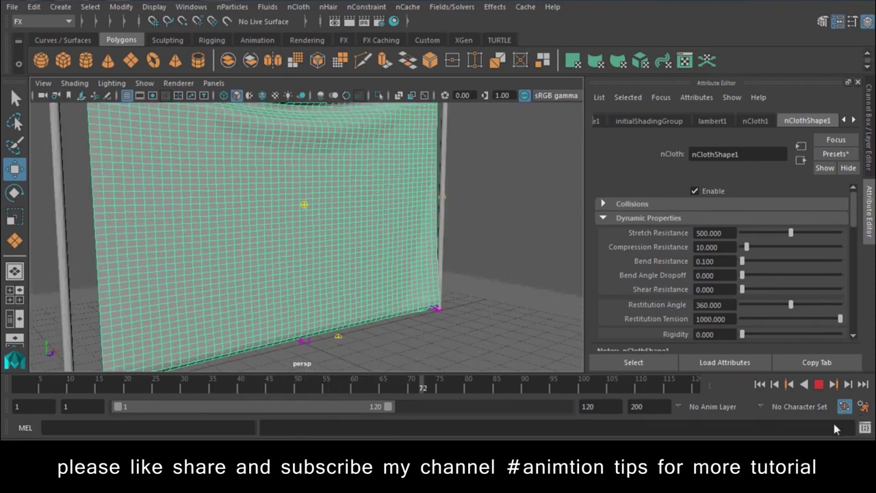
{"action": "left_click", "coordinate": [819, 386]}
{"action": "left_click_drag", "start_coordinate": [525, 241], "coordinate": [301, 298], "text": "alt"}
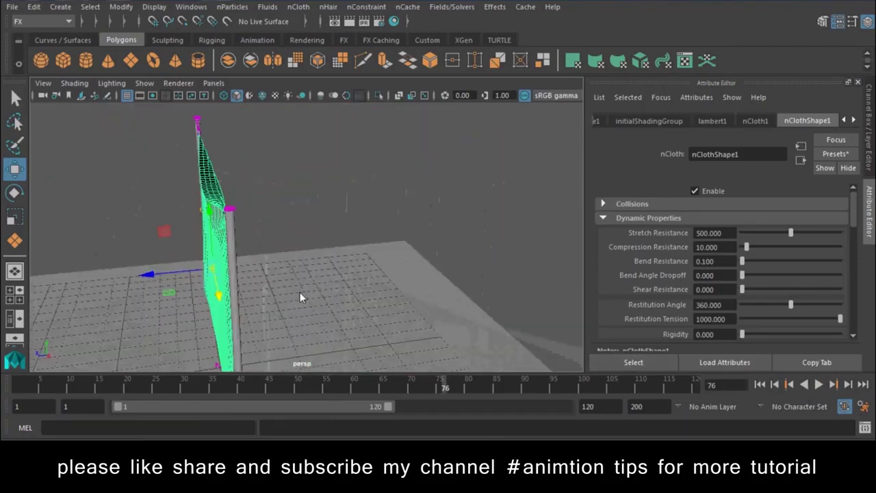
{"action": "left_click_drag", "start_coordinate": [271, 245], "coordinate": [403, 220], "text": "alt"}
{"action": "mouse_move", "coordinate": [404, 221]}
{"action": "right_mouse_down", "text": "alt"}
{"action": "mouse_move", "coordinate": [182, 247]}
{"action": "mouse_move", "coordinate": [325, 219]}
{"action": "mouse_move", "coordinate": [289, 297]}
{"action": "right_mouse_up", "text": "alt"}
{"action": "mouse_move", "coordinate": [289, 297]}
{"action": "left_mouse_down", "text": "alt"}
{"action": "mouse_move", "coordinate": [372, 303]}
{"action": "mouse_move", "coordinate": [307, 293]}
{"action": "mouse_move", "coordinate": [320, 312]}
{"action": "left_mouse_up", "text": "alt"}
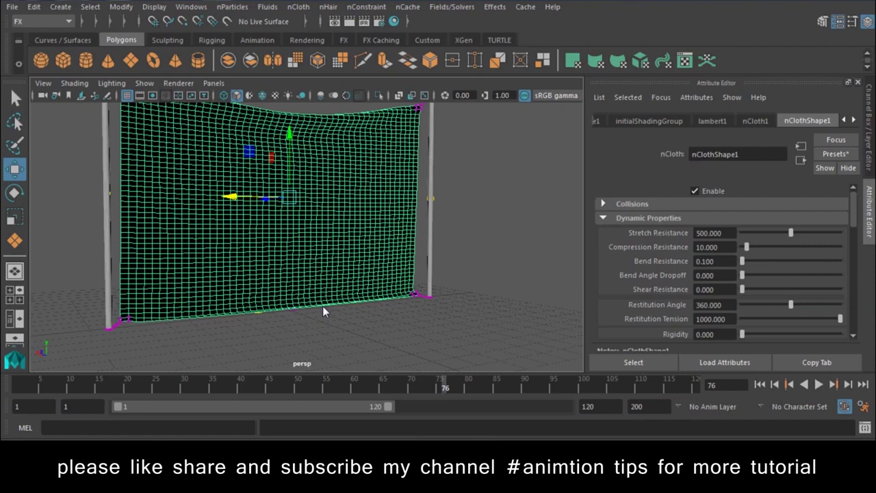
Drag out a long flat box, pCube1 (0.343 × 0.671 × 5.236), and raise it above the grid near the left pole.
{"action": "left_click", "coordinate": [454, 250]}
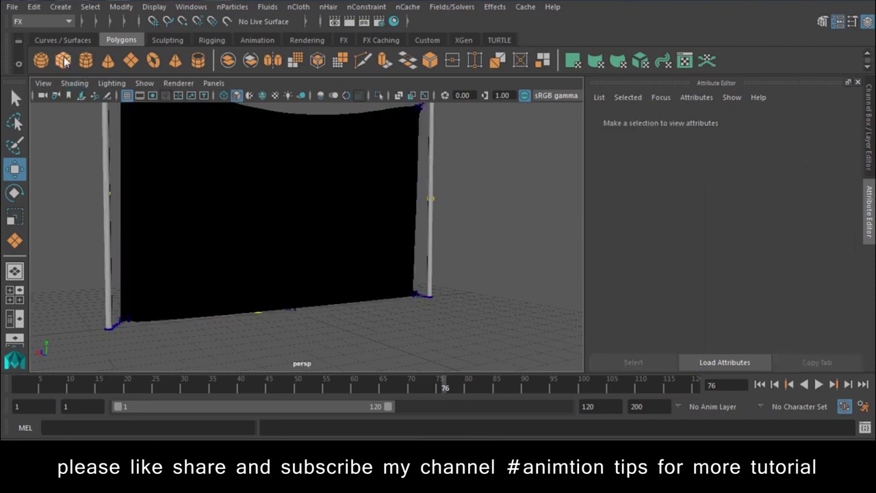
{"action": "key", "text": "g"}
{"action": "scroll", "coordinate": [385, 307], "scroll_direction": "up", "scroll_amount": 5}
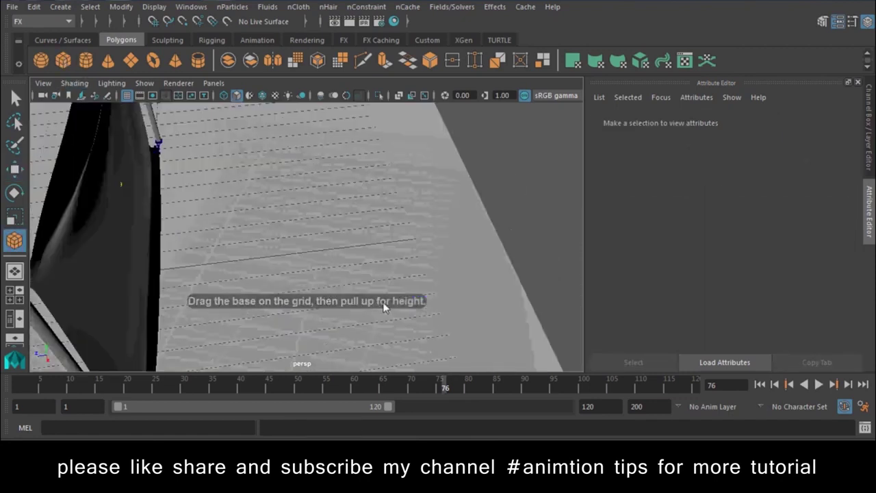
{"action": "mouse_move", "coordinate": [268, 254]}
{"action": "left_mouse_down"}
{"action": "mouse_move", "coordinate": [344, 253]}
{"action": "mouse_move", "coordinate": [376, 242]}
{"action": "mouse_move", "coordinate": [362, 233]}
{"action": "left_mouse_up"}
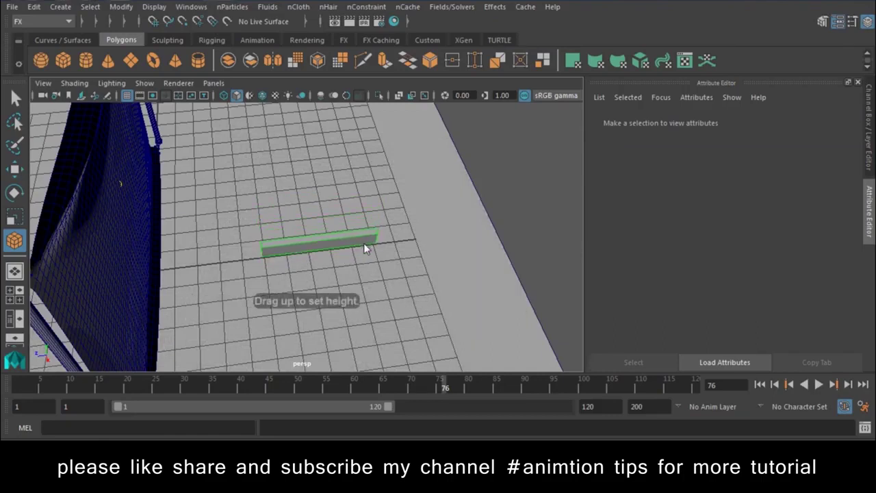
{"action": "mouse_move", "coordinate": [323, 205]}
{"action": "left_mouse_down"}
{"action": "mouse_move", "coordinate": [318, 115]}
{"action": "mouse_move", "coordinate": [338, 240]}
{"action": "mouse_move", "coordinate": [313, 203]}
{"action": "left_mouse_up"}
{"action": "right_click", "coordinate": [332, 128]}
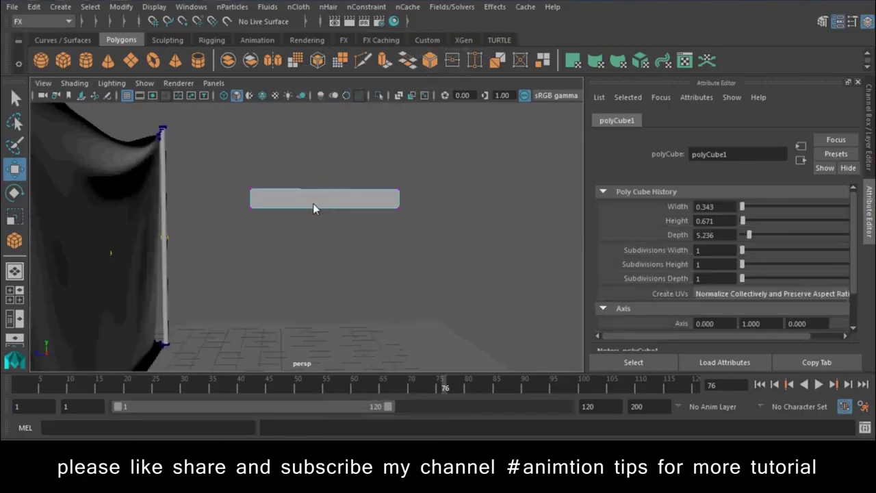
{"action": "left_click", "coordinate": [241, 195]}
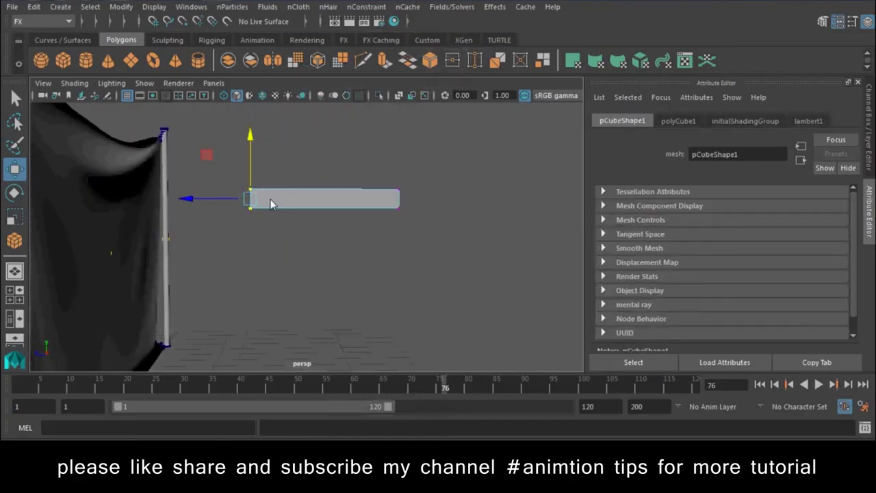
Scale the box's left end to a point, then stretch the tapered spike longer and wider.
{"action": "key", "text": "r"}
{"action": "left_click_drag", "start_coordinate": [250, 198], "coordinate": [248, 199]}
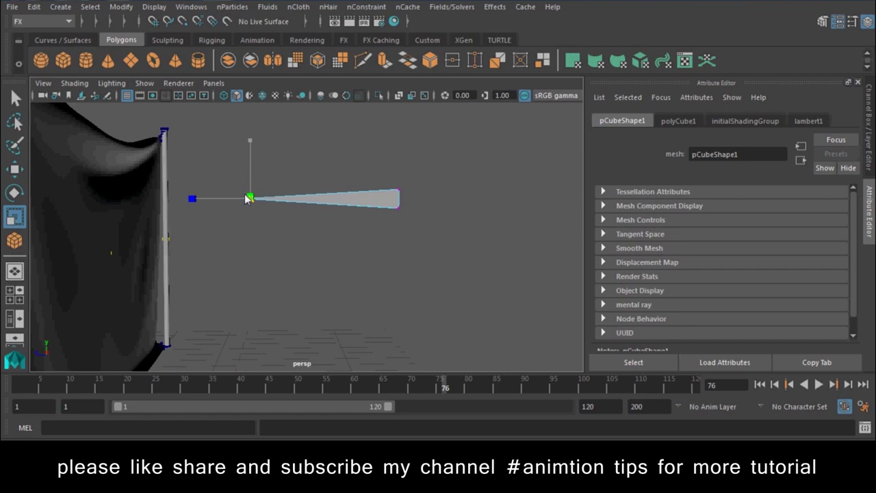
{"action": "right_click_drag", "start_coordinate": [324, 191], "coordinate": [350, 157]}
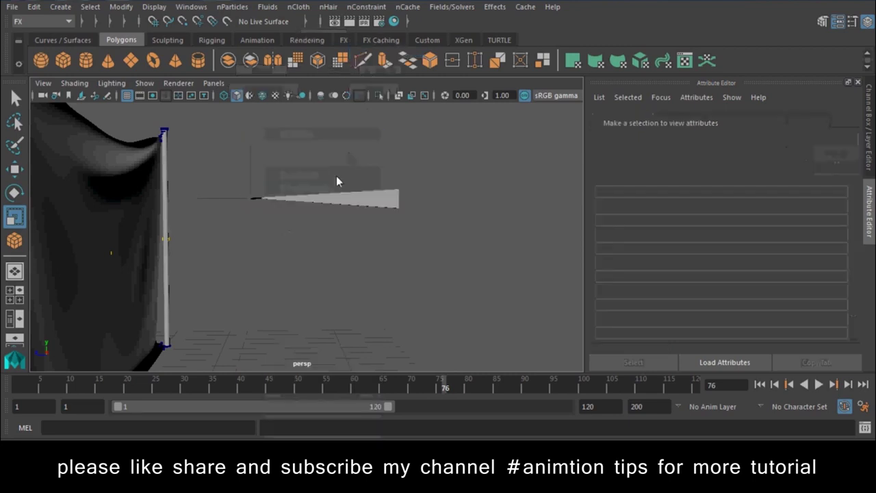
{"action": "scroll", "coordinate": [328, 205], "scroll_direction": "up", "scroll_amount": 5}
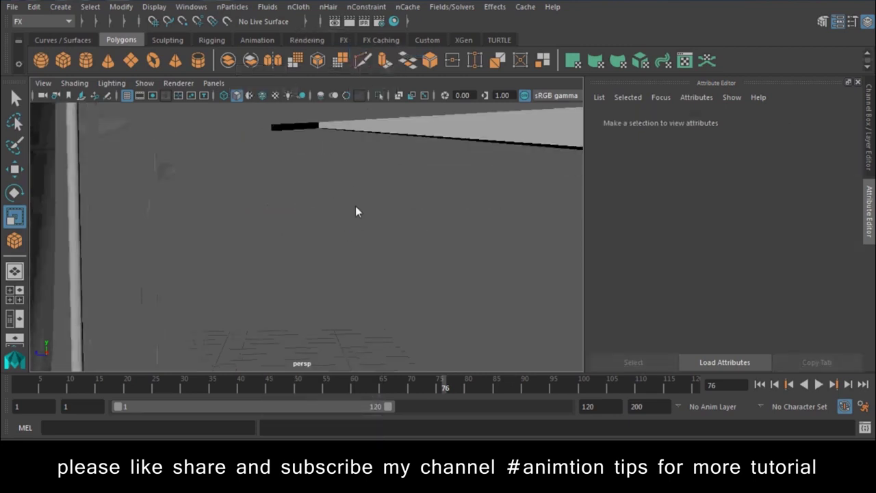
{"action": "right_click_drag", "start_coordinate": [405, 198], "coordinate": [364, 183]}
{"action": "right_click_drag", "start_coordinate": [373, 132], "coordinate": [344, 81]}
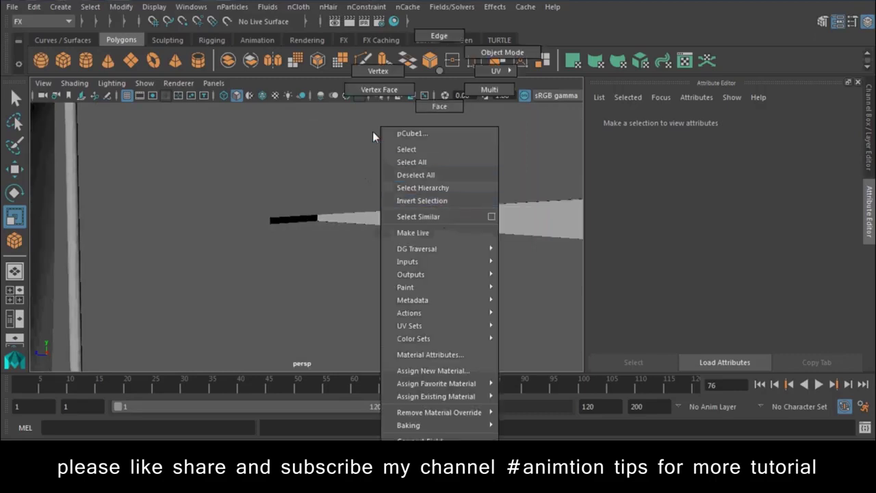
{"action": "left_click_drag", "start_coordinate": [273, 222], "coordinate": [269, 233]}
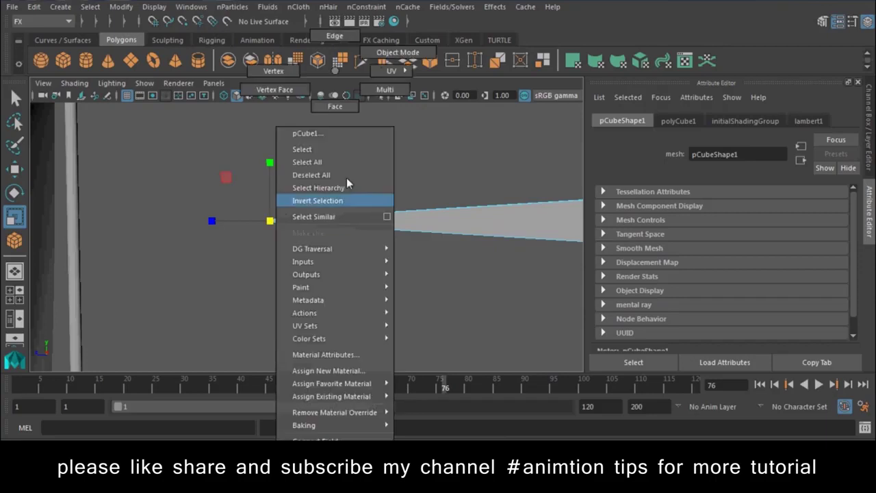
{"action": "right_click_drag", "start_coordinate": [327, 219], "coordinate": [352, 175]}
{"action": "left_click", "coordinate": [424, 234]}
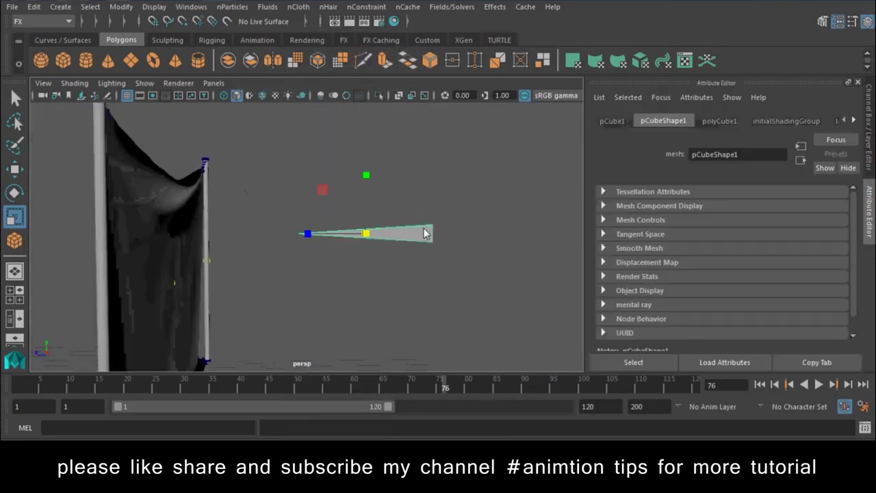
{"action": "middle_click_drag", "start_coordinate": [380, 245], "coordinate": [429, 216]}
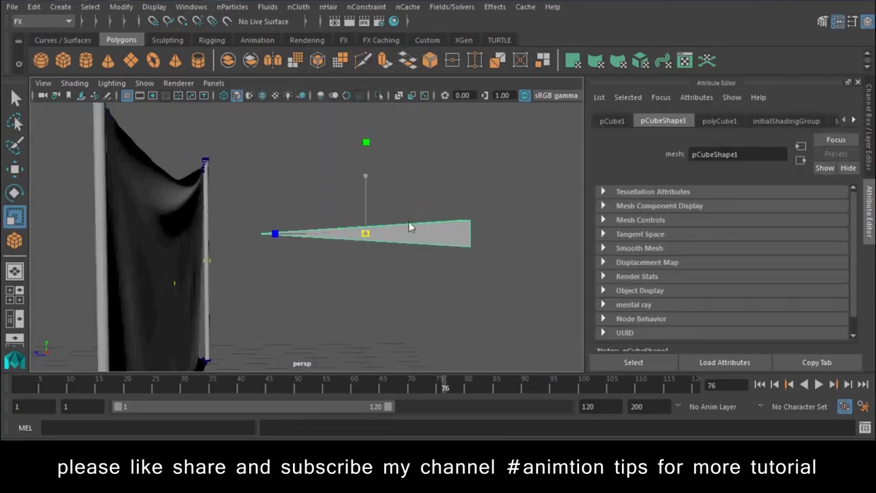
Move the spike's pivot to its wide end and slide the spike left toward the cloth.
{"action": "key", "text": "w"}
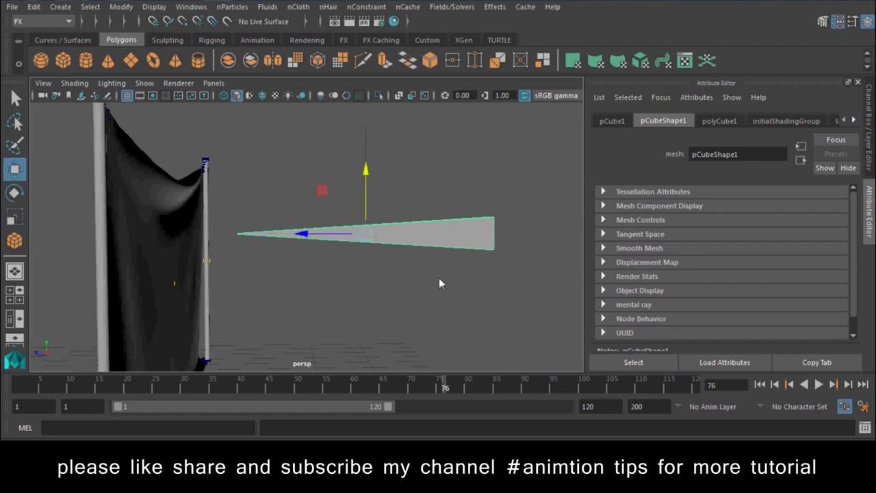
{"action": "middle_click_drag", "start_coordinate": [438, 278], "coordinate": [349, 286], "text": "alt"}
{"action": "key", "text": "F10"}
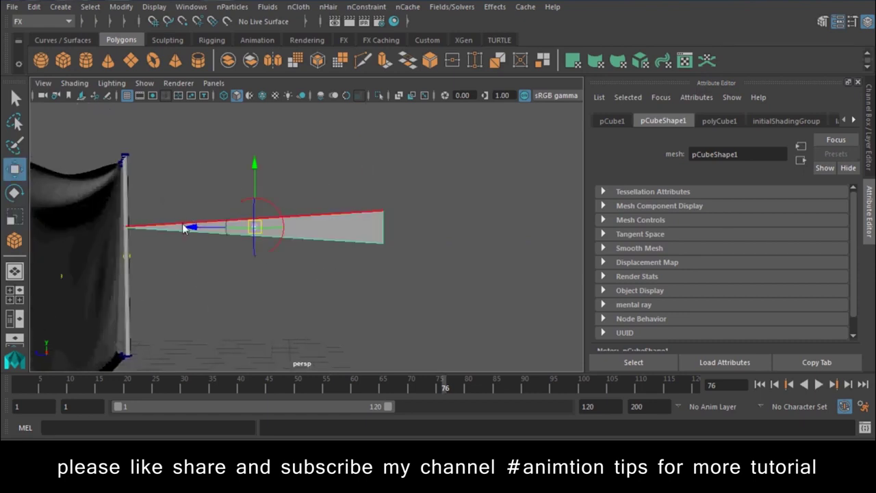
{"action": "left_click_drag", "start_coordinate": [193, 230], "coordinate": [320, 230]}
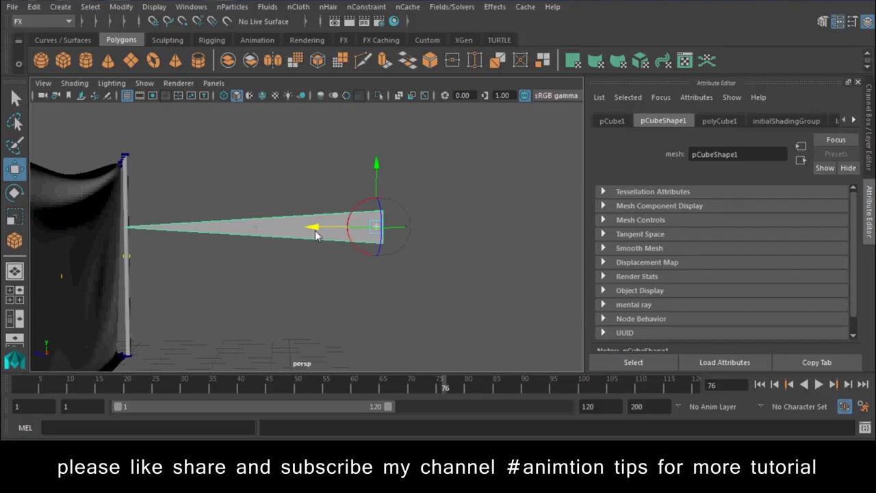
{"action": "mouse_move", "coordinate": [358, 169]}
{"action": "left_mouse_down", "text": "alt"}
{"action": "mouse_move", "coordinate": [369, 268]}
{"action": "mouse_move", "coordinate": [410, 246]}
{"action": "mouse_move", "coordinate": [293, 244]}
{"action": "left_mouse_up", "text": "alt"}
{"action": "mouse_move", "coordinate": [293, 243]}
{"action": "middle_mouse_down"}
{"action": "mouse_move", "coordinate": [312, 210]}
{"action": "mouse_move", "coordinate": [326, 245]}
{"action": "middle_mouse_up"}
Key the spike upright at frame 1 and swung down horizontal at frame 44.
{"action": "key", "text": "e"}
{"action": "left_click_drag", "start_coordinate": [348, 242], "coordinate": [425, 335]}
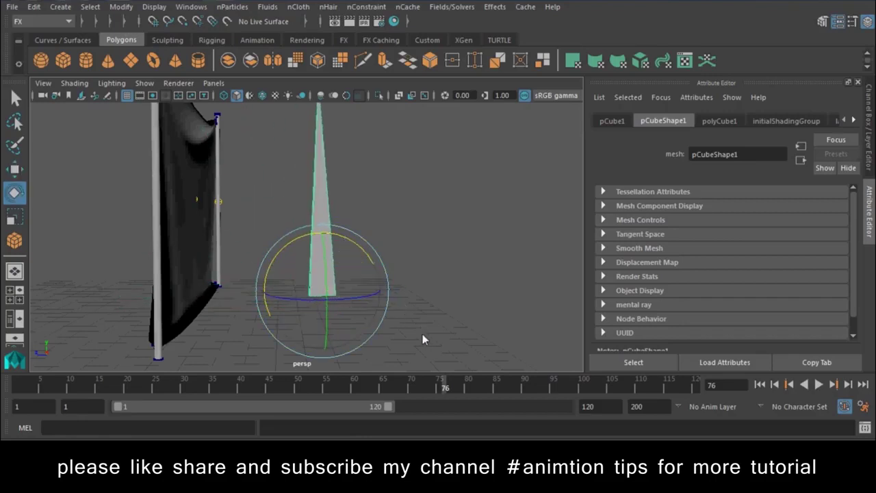
{"action": "left_click_drag", "start_coordinate": [97, 386], "coordinate": [264, 387]}
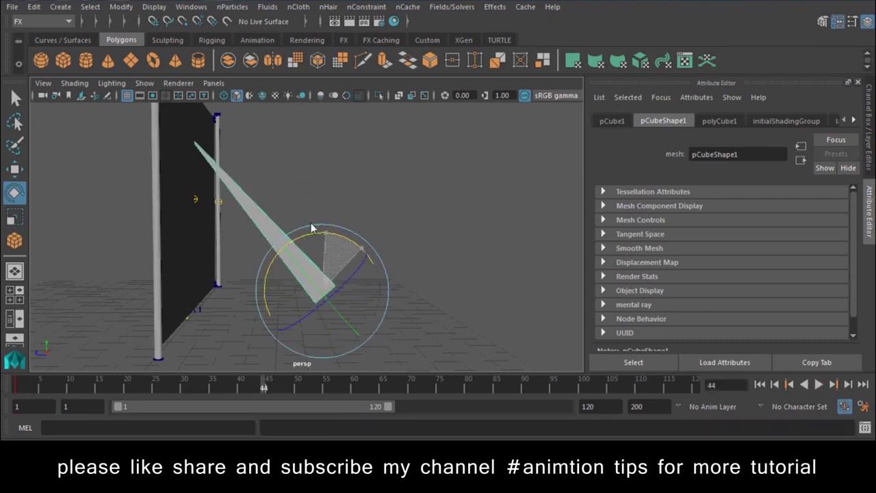
{"action": "left_click_drag", "start_coordinate": [362, 249], "coordinate": [238, 203]}
Rewind and play the swing animation, stopping at frame 23.
{"action": "left_click", "coordinate": [506, 260]}
{"action": "left_click", "coordinate": [789, 387]}
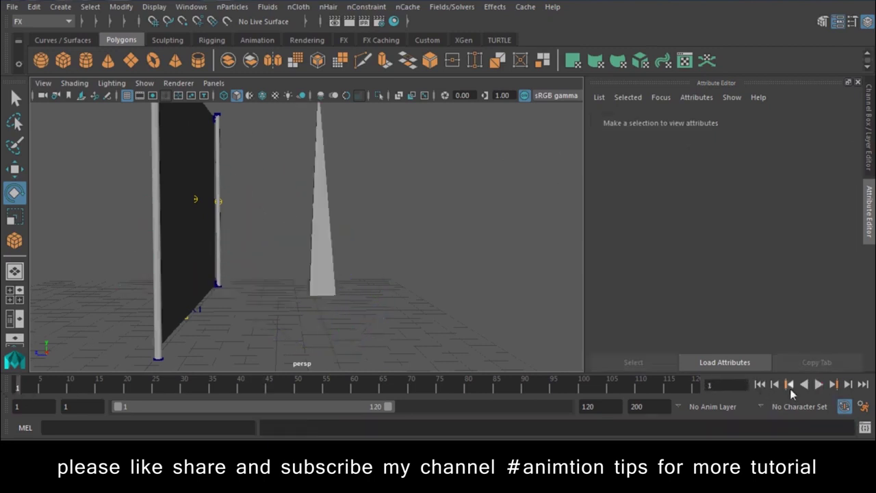
{"action": "left_click", "coordinate": [818, 386]}
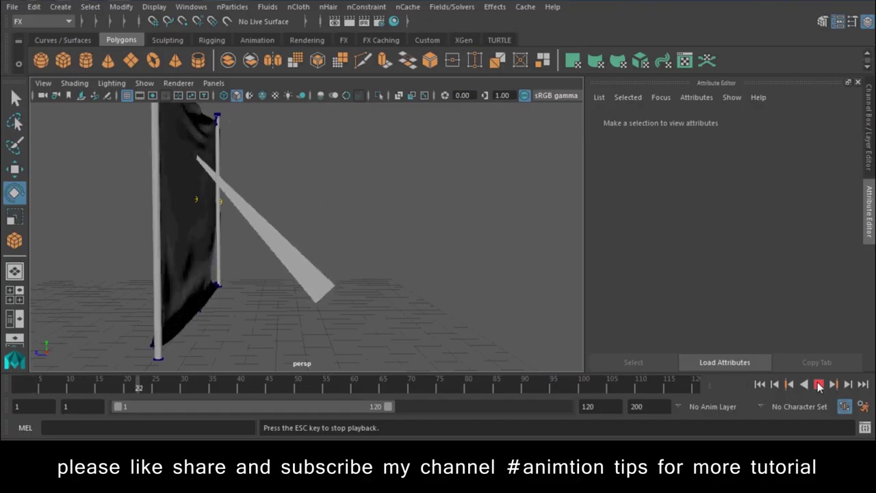
{"action": "key", "text": "Escape"}
Make the spike a passive collider (nRigidShape4), then replay from frame 1 with the whole scene framed.
{"action": "left_click", "coordinate": [317, 272]}
{"action": "left_click", "coordinate": [329, 8]}
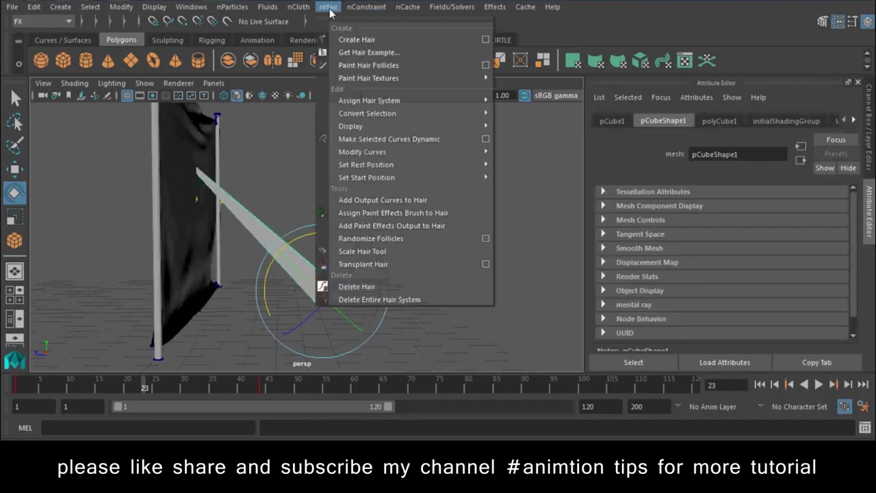
{"action": "left_click", "coordinate": [356, 37]}
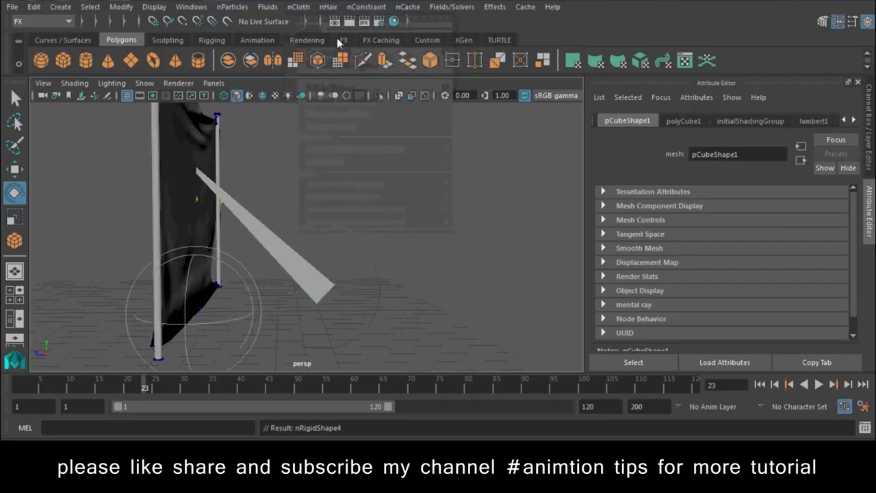
{"action": "left_click", "coordinate": [759, 384]}
{"action": "left_click", "coordinate": [818, 384]}
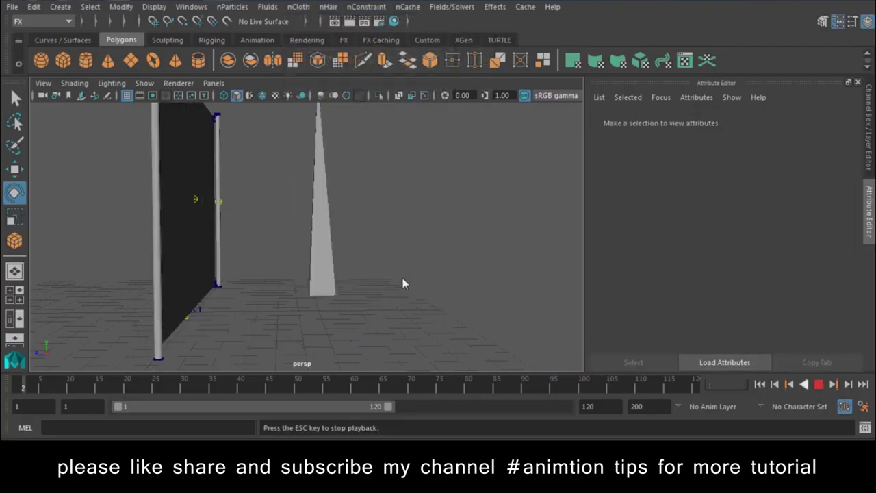
{"action": "key", "text": "f"}
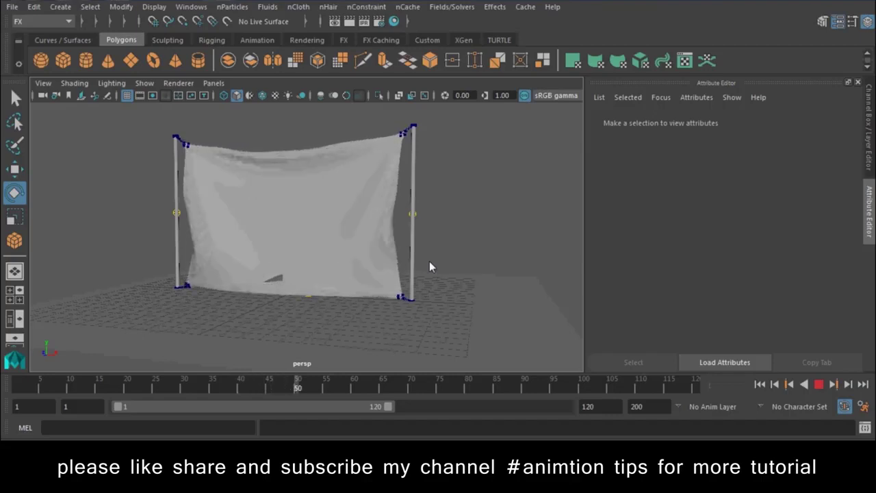
Stop playback, switch to the front view and select the cloth.
{"action": "left_click", "coordinate": [819, 384]}
{"action": "left_click_drag", "start_coordinate": [391, 226], "coordinate": [391, 258]}
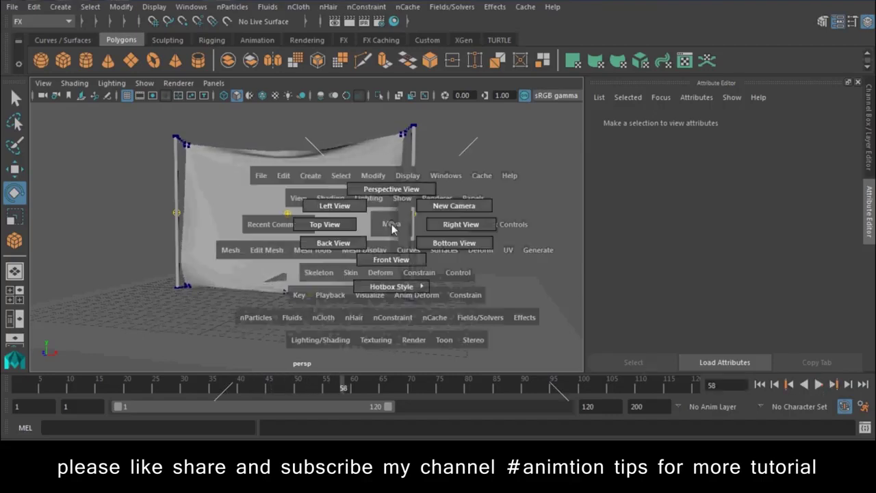
{"action": "scroll", "coordinate": [402, 314], "scroll_direction": "up", "scroll_amount": 3}
{"action": "scroll", "coordinate": [379, 273], "scroll_direction": "up", "scroll_amount": 2}
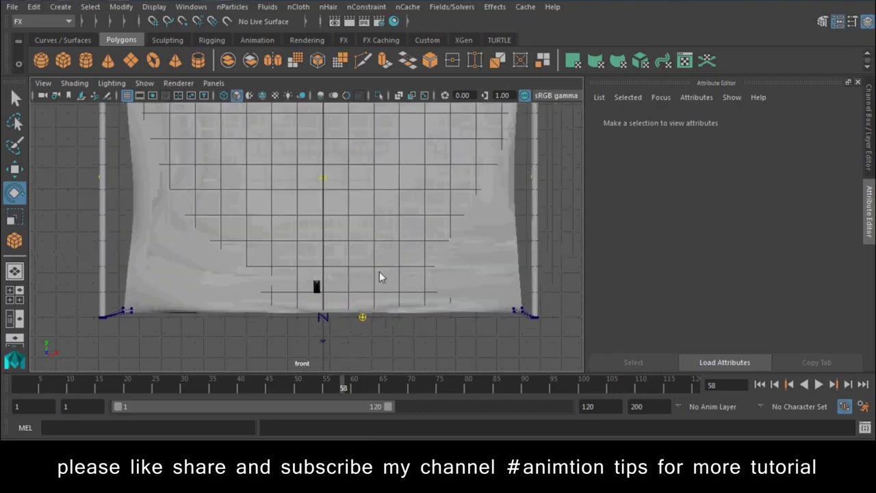
{"action": "left_click", "coordinate": [380, 271]}
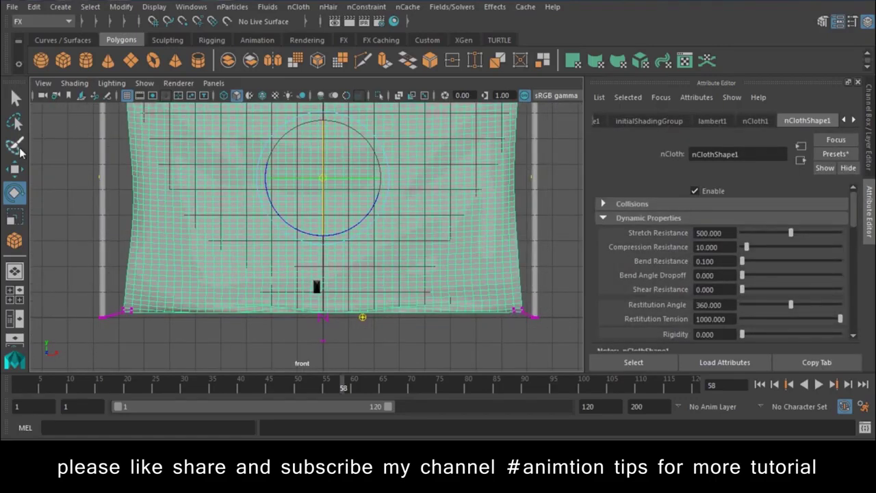
Paint a jagged tear-shaped vertex patch down the middle of the cloth.
{"action": "double_click", "coordinate": [16, 146]}
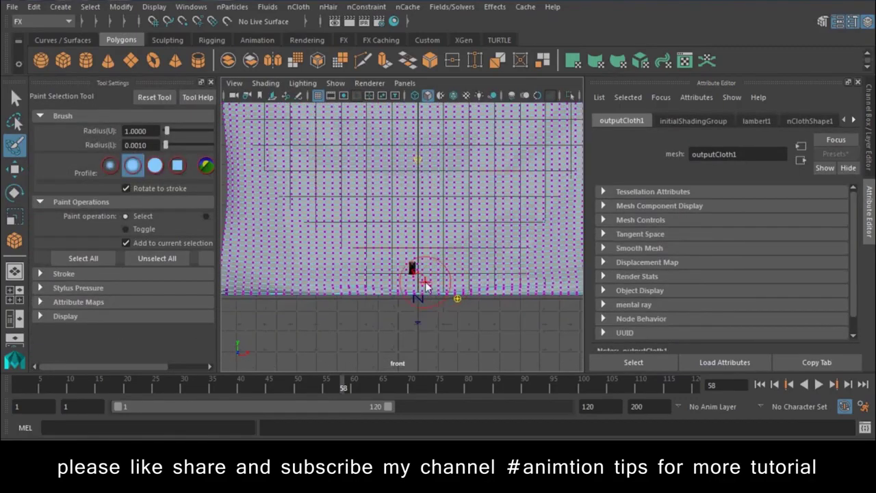
{"action": "middle_click_drag", "start_coordinate": [424, 286], "coordinate": [424, 315], "text": "alt"}
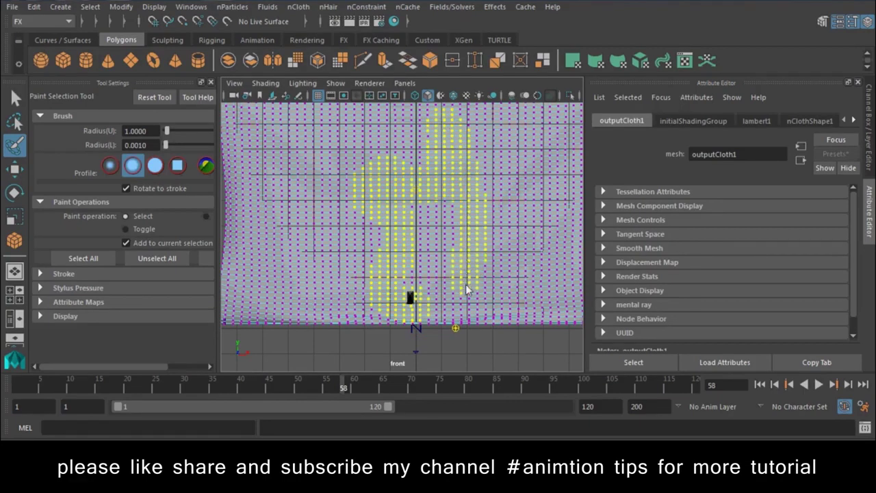
{"action": "middle_click_drag", "start_coordinate": [402, 194], "coordinate": [416, 242], "text": "alt"}
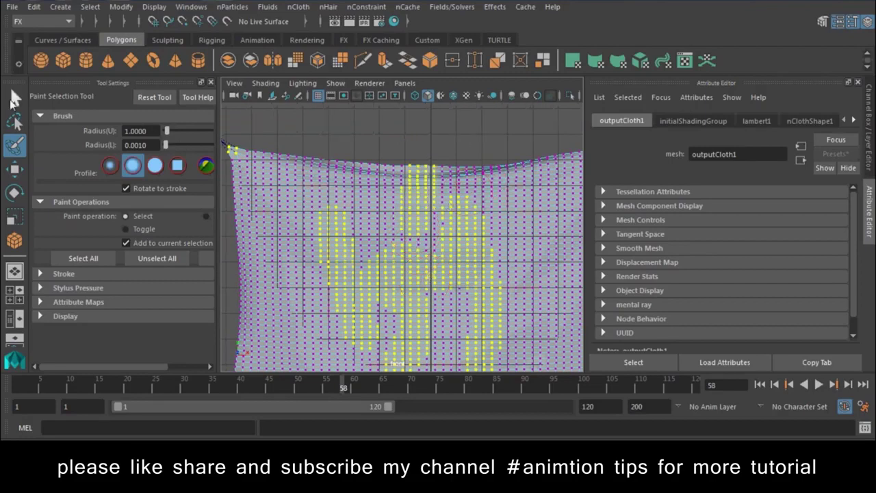
{"action": "key", "text": "q"}
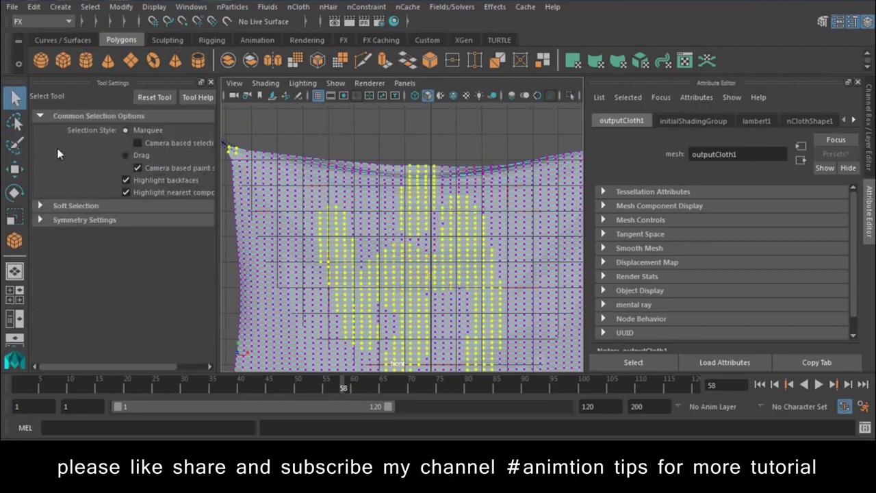
{"action": "left_click", "coordinate": [366, 7]}
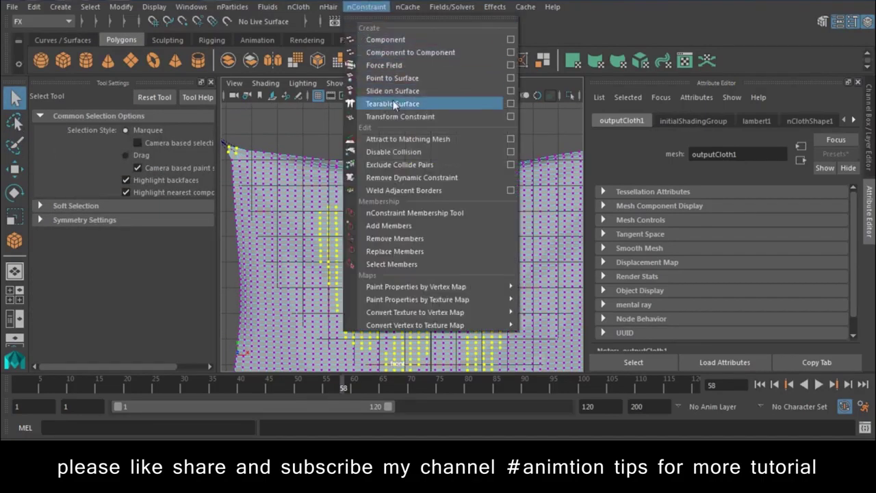
Apply nConstraint Tearable Surface to the painted vertices, undoing and reapplying it once.
{"action": "left_click", "coordinate": [391, 103]}
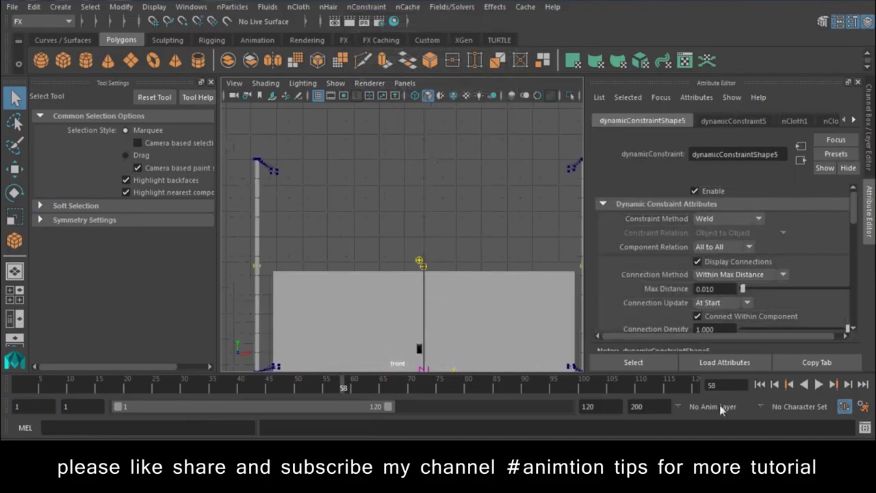
{"action": "left_click", "coordinate": [762, 385]}
{"action": "key", "text": "ctrl+z"}
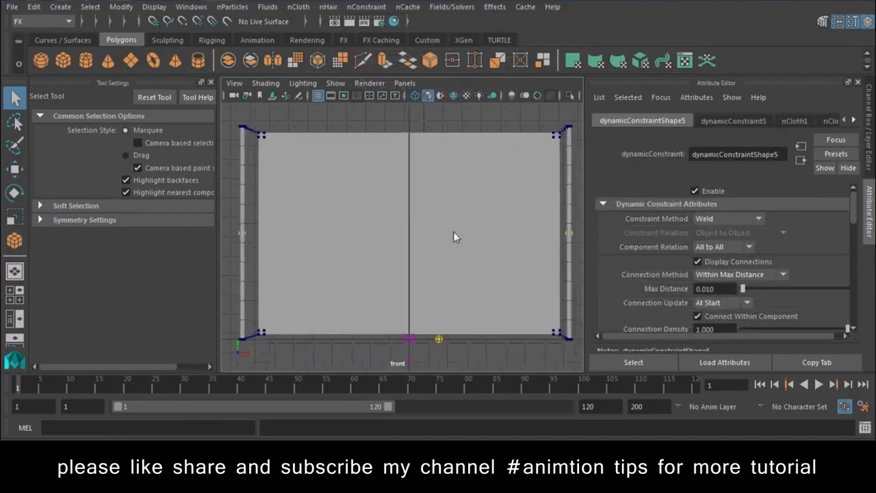
{"action": "key", "text": "ctrl+z"}
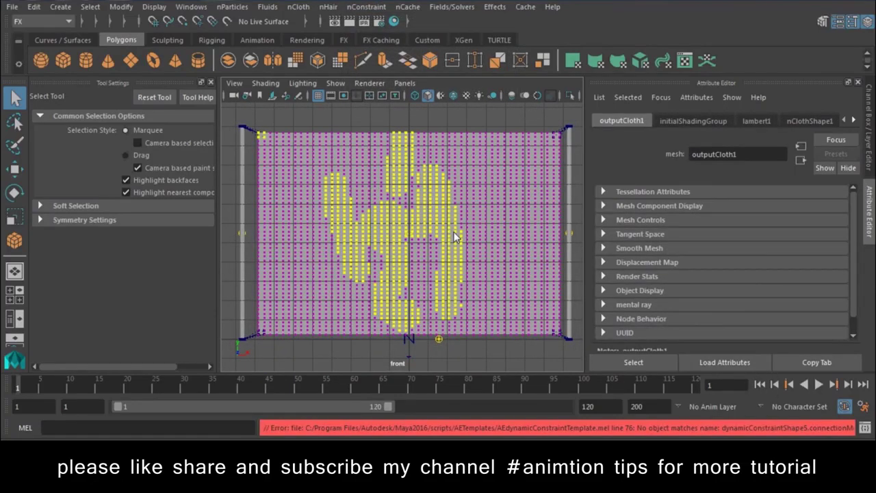
{"action": "left_click", "coordinate": [367, 6]}
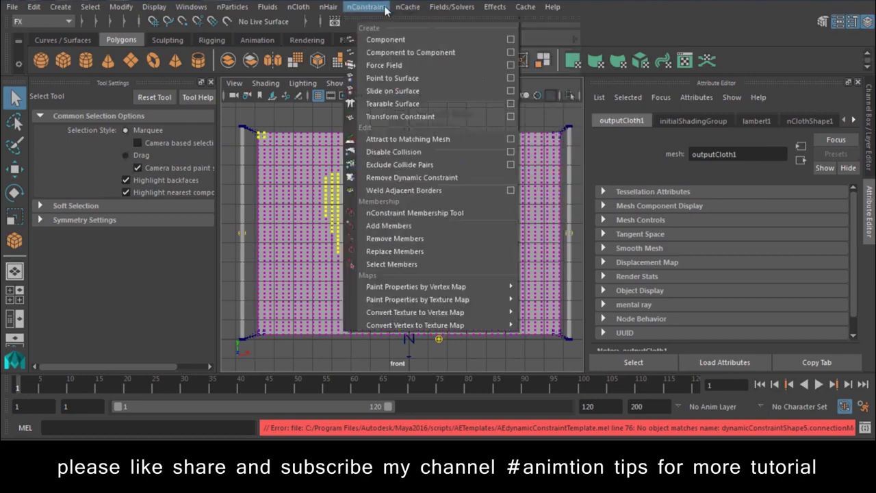
{"action": "left_click", "coordinate": [411, 104]}
Switch to the perspective view, clear the selection and frame the cloth wall from the left.
{"action": "key", "text": "space"}
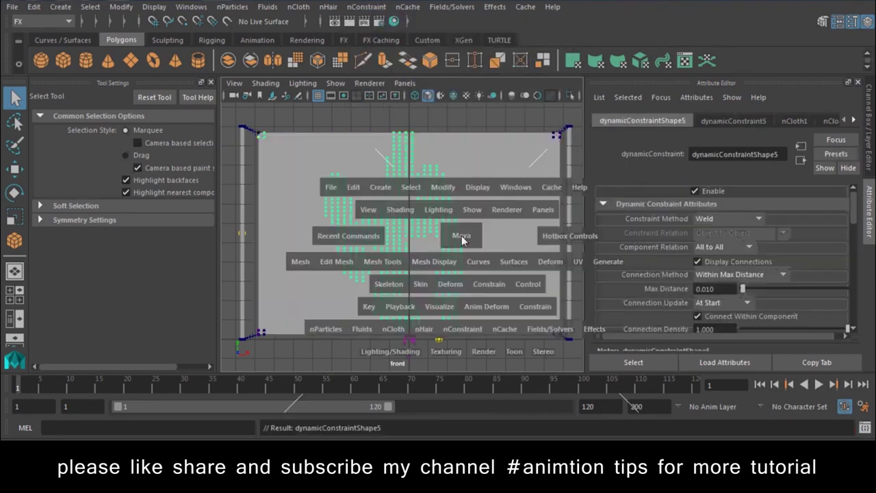
{"action": "left_click_drag", "start_coordinate": [462, 236], "coordinate": [486, 236]}
{"action": "left_click", "coordinate": [477, 258]}
{"action": "key", "text": "f"}
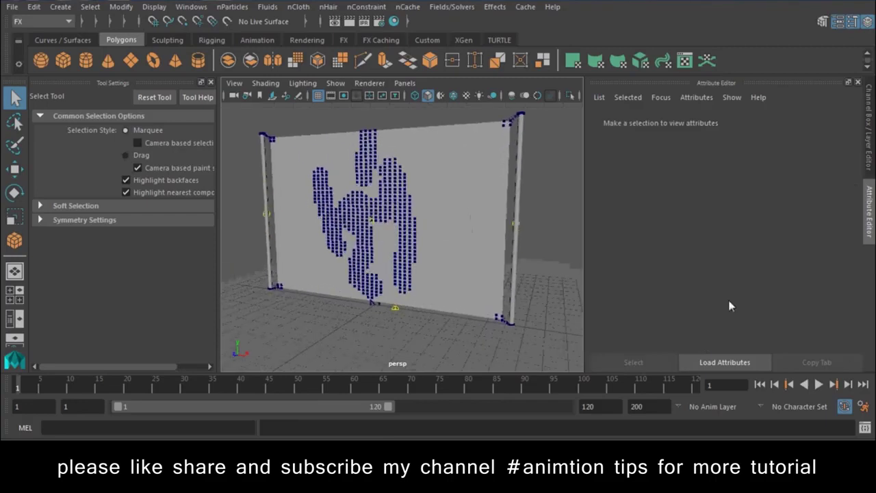
{"action": "left_click_drag", "start_coordinate": [268, 171], "coordinate": [409, 250], "text": "alt"}
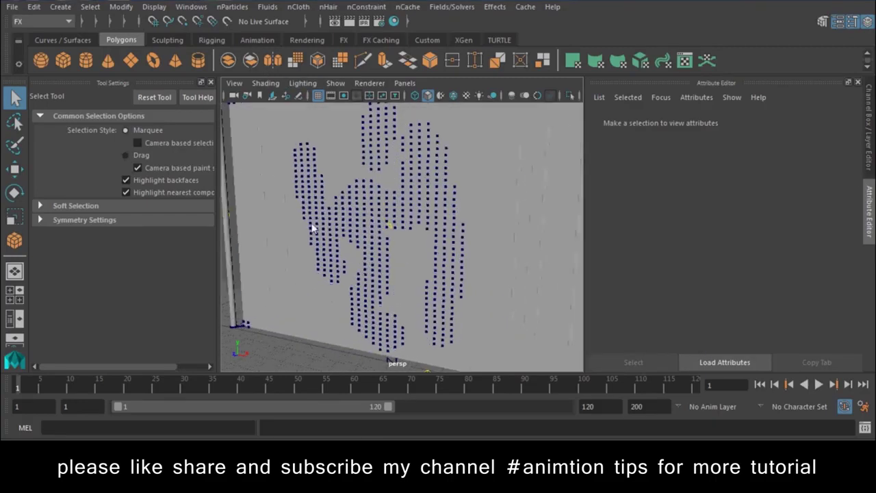
Hide the dynamic constraint markers in the viewport and return the cloth to object mode.
{"action": "left_click", "coordinate": [336, 83]}
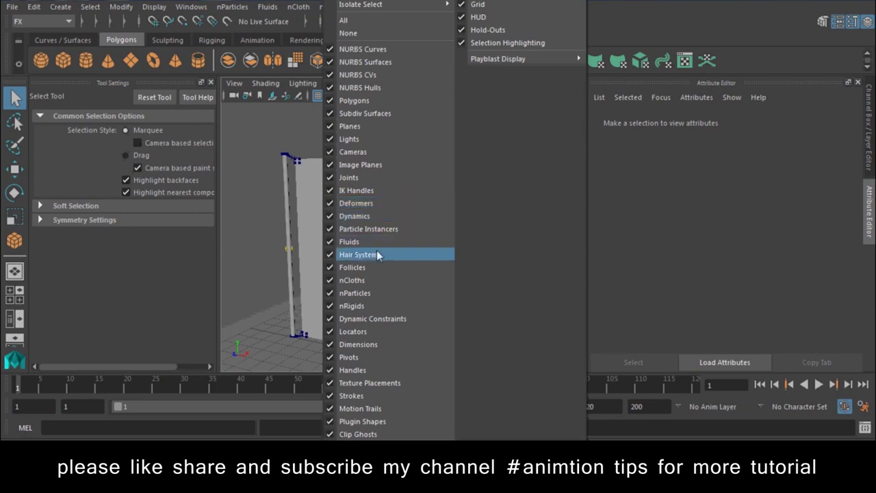
{"action": "left_click", "coordinate": [390, 319]}
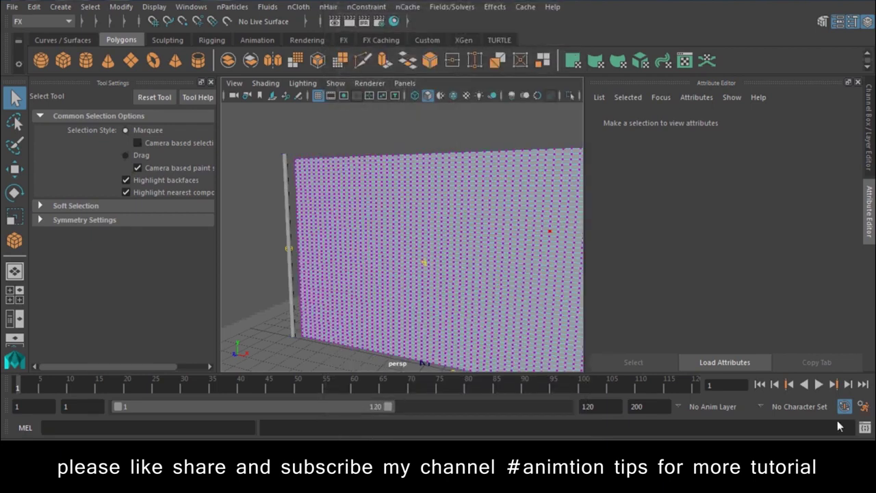
{"action": "right_click", "coordinate": [450, 143]}
{"action": "left_click", "coordinate": [483, 146]}
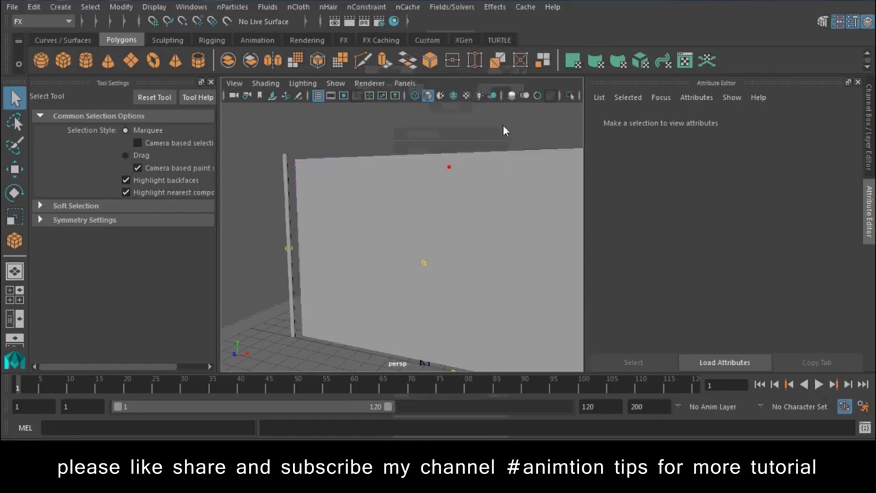
Play the cloth simulation from a frontal view to watch the banner sag.
{"action": "left_click_drag", "start_coordinate": [538, 209], "coordinate": [489, 249], "text": "alt"}
{"action": "scroll", "coordinate": [463, 218], "scroll_direction": "up", "scroll_amount": 3}
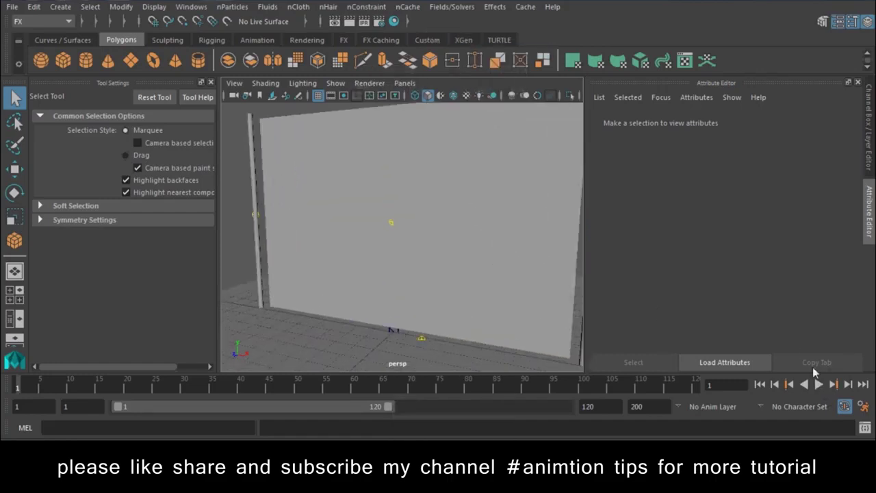
{"action": "left_click", "coordinate": [820, 386]}
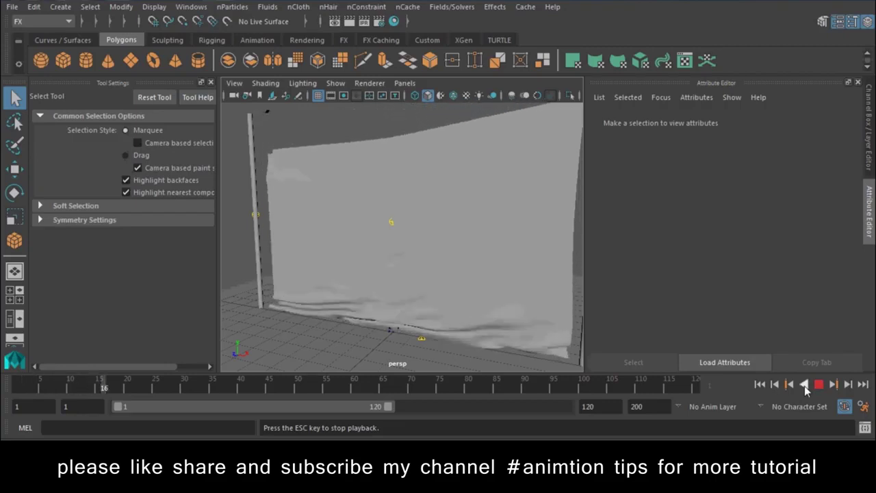
{"action": "left_click", "coordinate": [804, 385]}
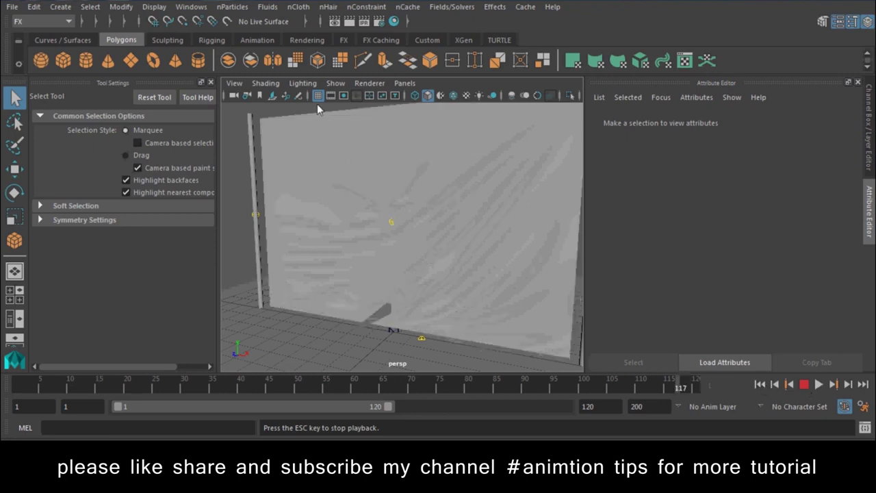
{"action": "left_click", "coordinate": [345, 85]}
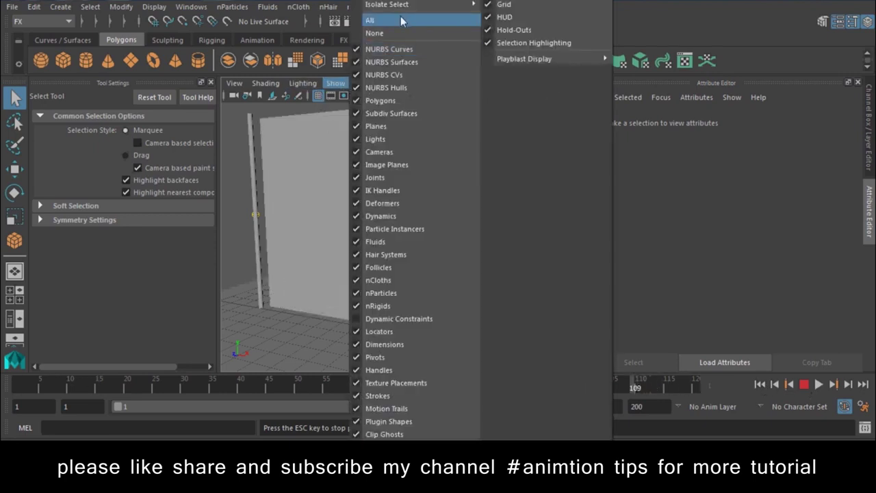
Show all object types and preview the banner tearing, stopping at frame 14.
{"action": "left_click", "coordinate": [402, 21]}
{"action": "left_click", "coordinate": [804, 385]}
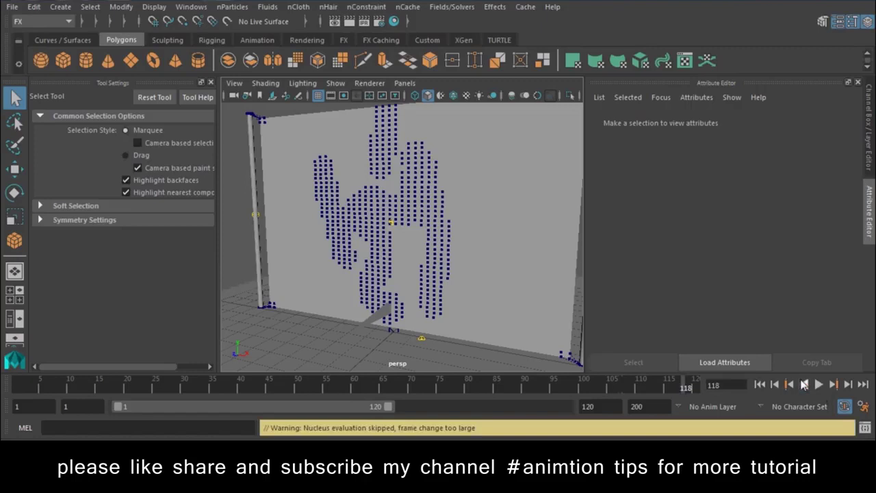
{"action": "left_click", "coordinate": [819, 384]}
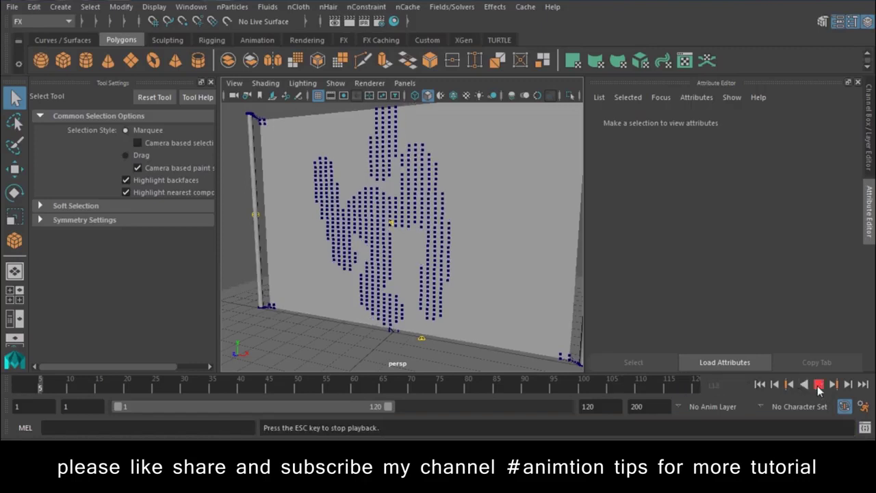
{"action": "left_click", "coordinate": [818, 385]}
{"action": "mouse_move", "coordinate": [410, 260]}
{"action": "left_mouse_down", "text": "alt"}
{"action": "mouse_move", "coordinate": [450, 267]}
{"action": "mouse_move", "coordinate": [472, 292]}
{"action": "mouse_move", "coordinate": [435, 278]}
{"action": "left_mouse_up", "text": "alt"}
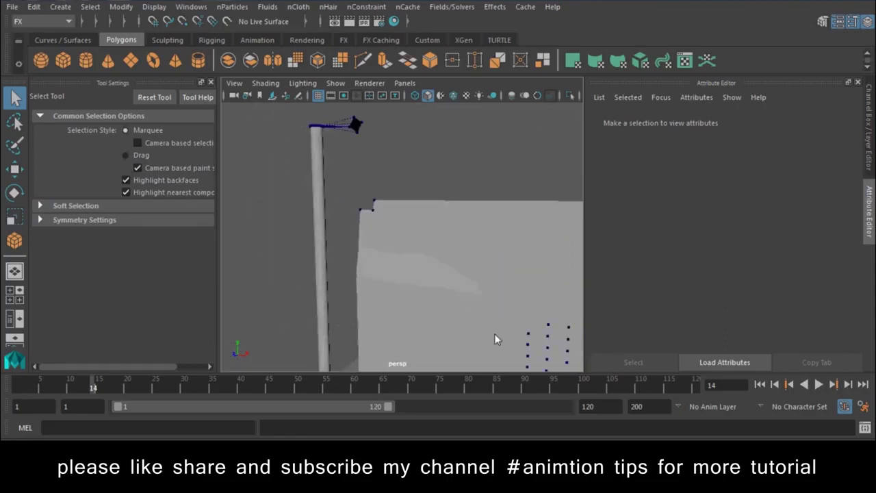
{"action": "right_click_drag", "start_coordinate": [494, 333], "coordinate": [425, 276], "text": "alt"}
{"action": "mouse_move", "coordinate": [425, 277]}
{"action": "left_mouse_down", "text": "alt"}
{"action": "mouse_move", "coordinate": [413, 222]}
{"action": "mouse_move", "coordinate": [419, 294]}
{"action": "mouse_move", "coordinate": [520, 322]}
{"action": "left_mouse_up", "text": "alt"}
Replay the simulation, rewind to frame 1 and undo the last dynamic constraint.
{"action": "left_click", "coordinate": [820, 384]}
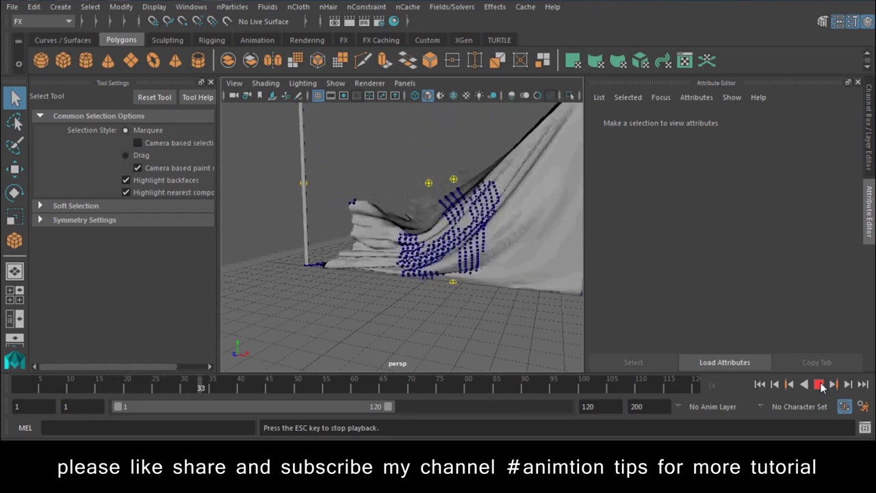
{"action": "left_click", "coordinate": [820, 385]}
{"action": "left_click", "coordinate": [760, 385]}
{"action": "mouse_move", "coordinate": [465, 273]}
{"action": "left_mouse_down", "text": "alt"}
{"action": "mouse_move", "coordinate": [436, 297]}
{"action": "mouse_move", "coordinate": [536, 349]}
{"action": "left_mouse_up", "text": "alt"}
{"action": "right_click_drag", "start_coordinate": [439, 228], "coordinate": [341, 204], "text": "alt"}
{"action": "key", "text": "ctrl+z"}
{"action": "key", "text": "ctrl+z"}
{"action": "key", "text": "ctrl+z"}
{"action": "key", "text": "ctrl+z"}
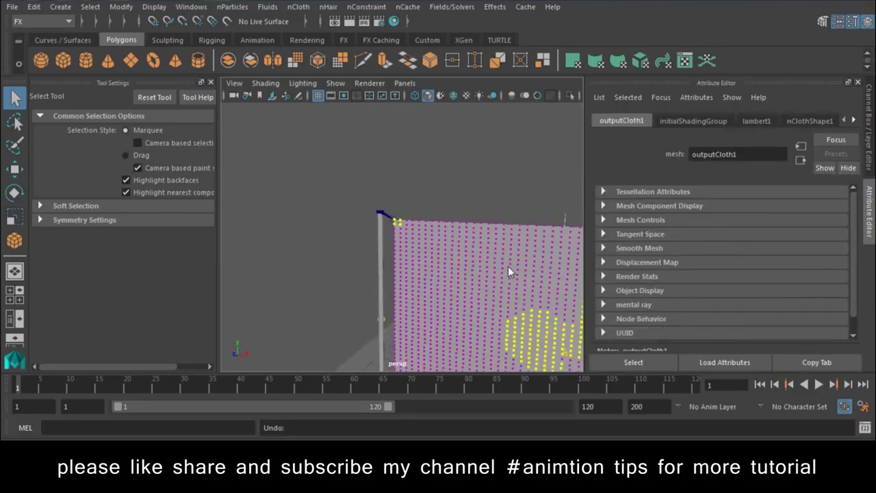
Return the cloth to object mode and select the whole cloth.
{"action": "left_click_drag", "start_coordinate": [508, 273], "coordinate": [445, 245], "text": "alt"}
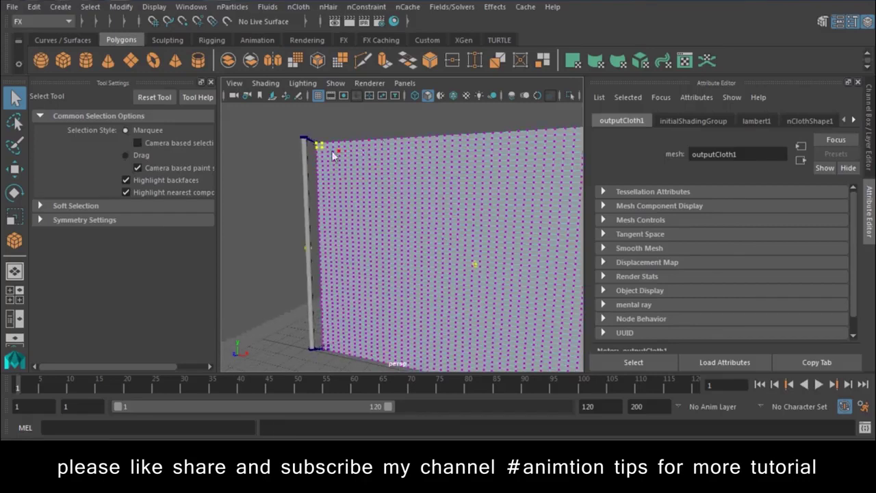
{"action": "right_click_drag", "start_coordinate": [380, 156], "coordinate": [439, 59]}
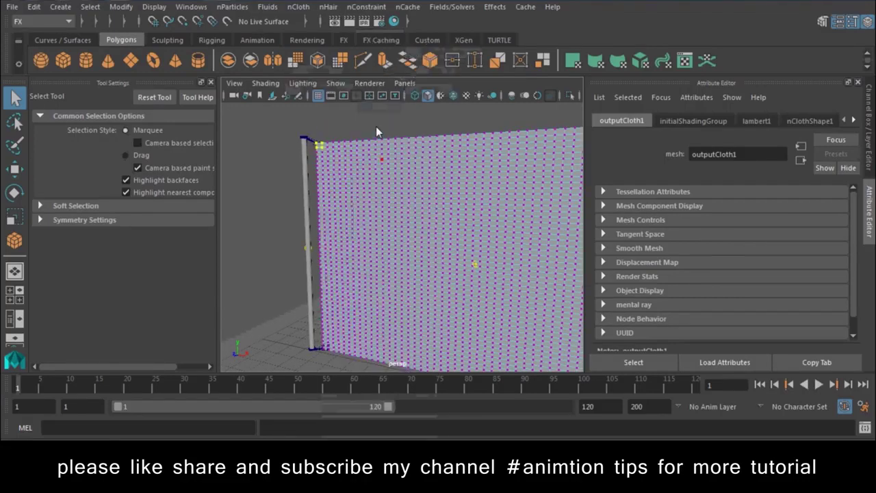
{"action": "left_click", "coordinate": [397, 130]}
{"action": "right_click_drag", "start_coordinate": [398, 132], "coordinate": [479, 53]}
{"action": "left_click", "coordinate": [489, 151]}
{"action": "mouse_move", "coordinate": [489, 151]}
{"action": "left_mouse_down", "text": "alt"}
{"action": "mouse_move", "coordinate": [421, 283]}
{"action": "mouse_move", "coordinate": [428, 270]}
{"action": "left_mouse_up", "text": "alt"}
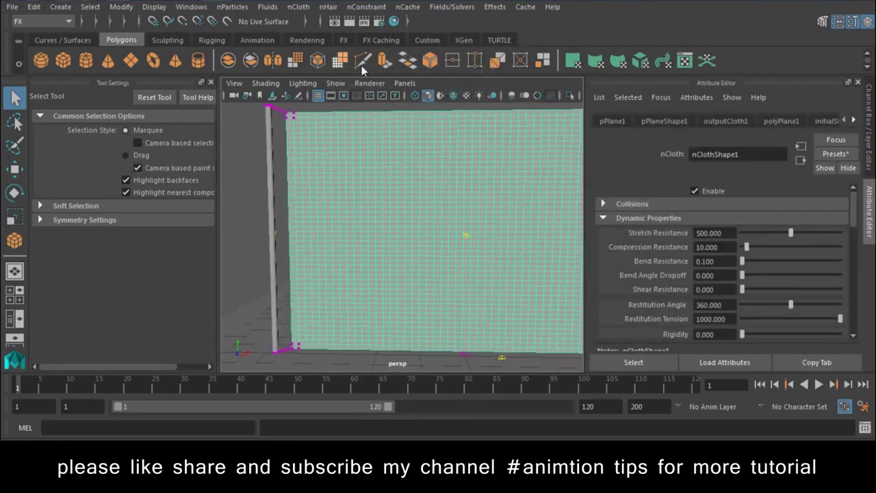
Paint a figure-shaped vertex patch in the banner's middle and make it a Tearable Surface.
{"action": "left_click", "coordinate": [14, 144]}
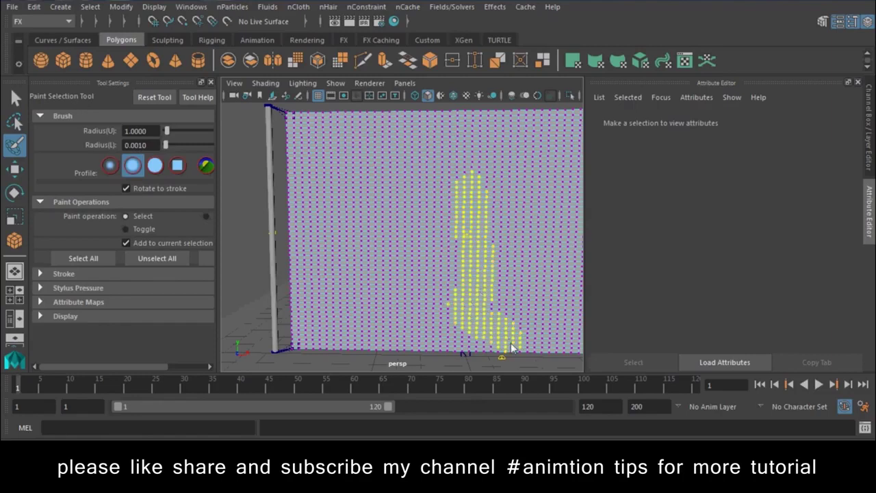
{"action": "mouse_move", "coordinate": [535, 302]}
{"action": "left_mouse_down", "text": "alt"}
{"action": "mouse_move", "coordinate": [442, 295]}
{"action": "mouse_move", "coordinate": [483, 330]}
{"action": "mouse_move", "coordinate": [463, 327]}
{"action": "left_mouse_up", "text": "alt"}
{"action": "left_click", "coordinate": [374, 7]}
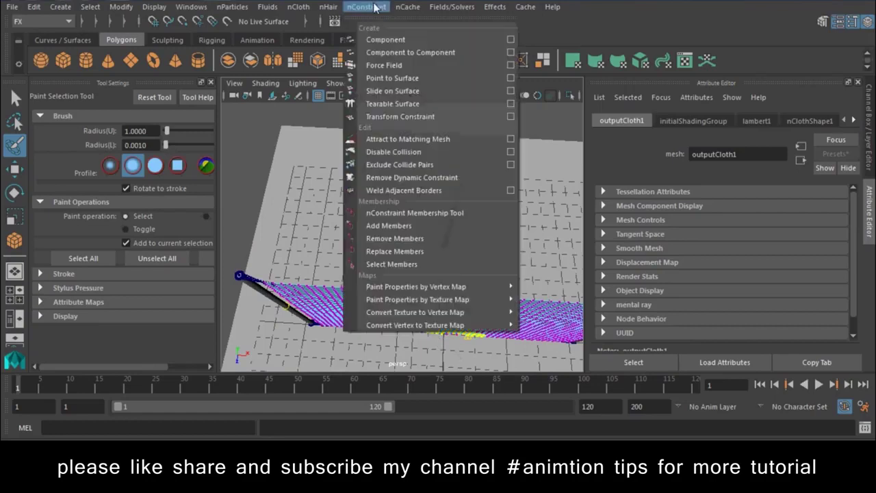
{"action": "left_click", "coordinate": [392, 104]}
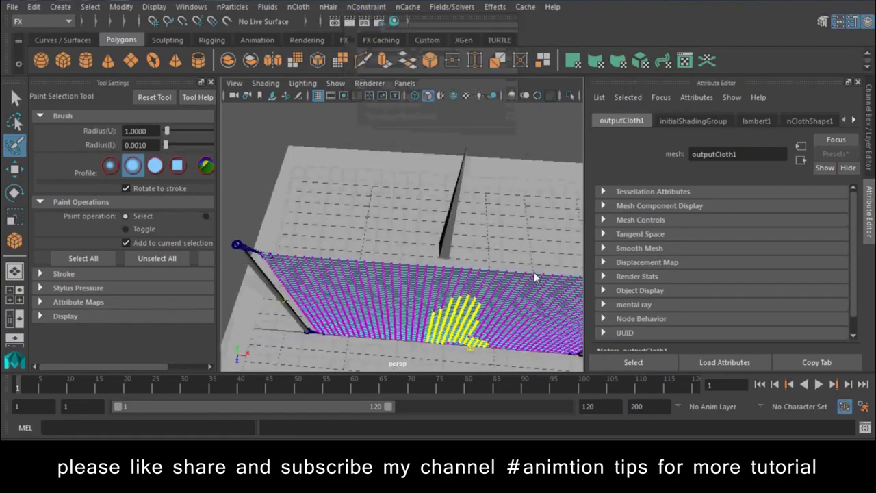
{"action": "left_click_drag", "start_coordinate": [438, 288], "coordinate": [465, 218], "text": "alt"}
{"action": "left_click_drag", "start_coordinate": [466, 263], "coordinate": [438, 197]}
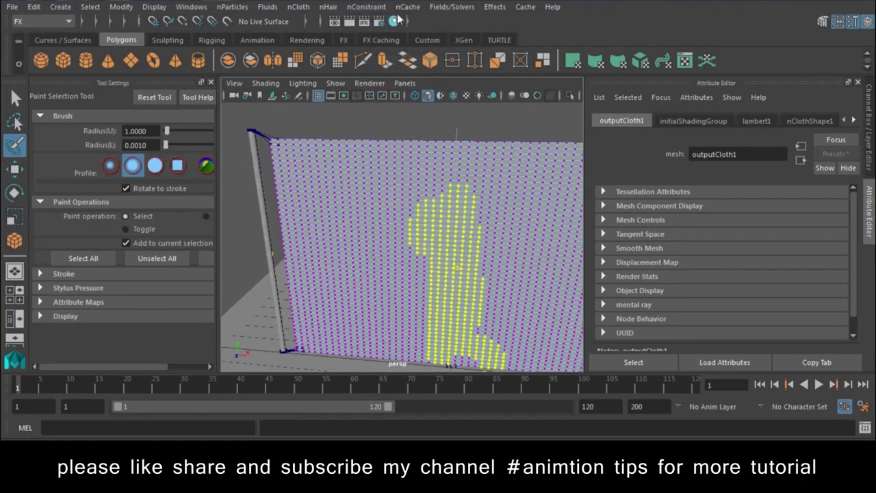
{"action": "left_click", "coordinate": [373, 6]}
{"action": "key", "text": "w"}
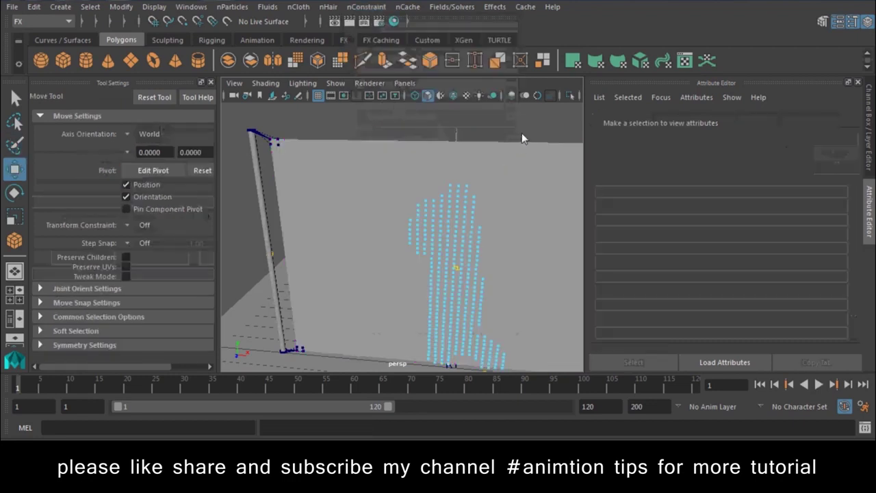
{"action": "left_click", "coordinate": [521, 133]}
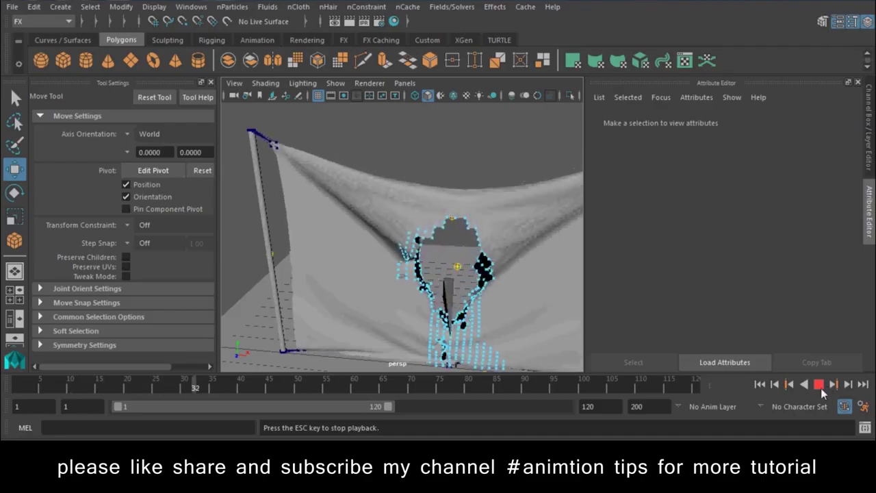
Stop playback at frame 40 to view the torn hole, then select the nCloth in object mode.
{"action": "key", "text": "Escape"}
{"action": "mouse_move", "coordinate": [539, 260]}
{"action": "left_mouse_down", "text": "alt"}
{"action": "mouse_move", "coordinate": [508, 224]}
{"action": "mouse_move", "coordinate": [486, 228]}
{"action": "left_mouse_up", "text": "alt"}
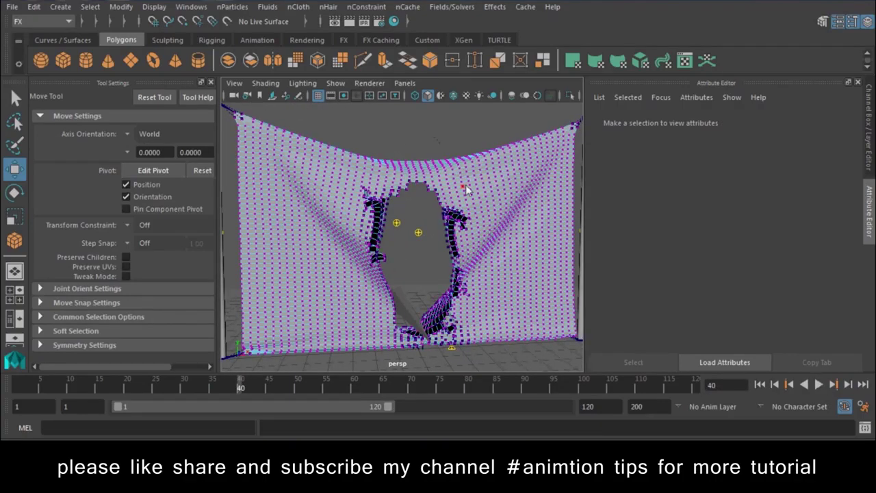
{"action": "right_click_drag", "start_coordinate": [465, 189], "coordinate": [497, 83]}
{"action": "left_click", "coordinate": [497, 183]}
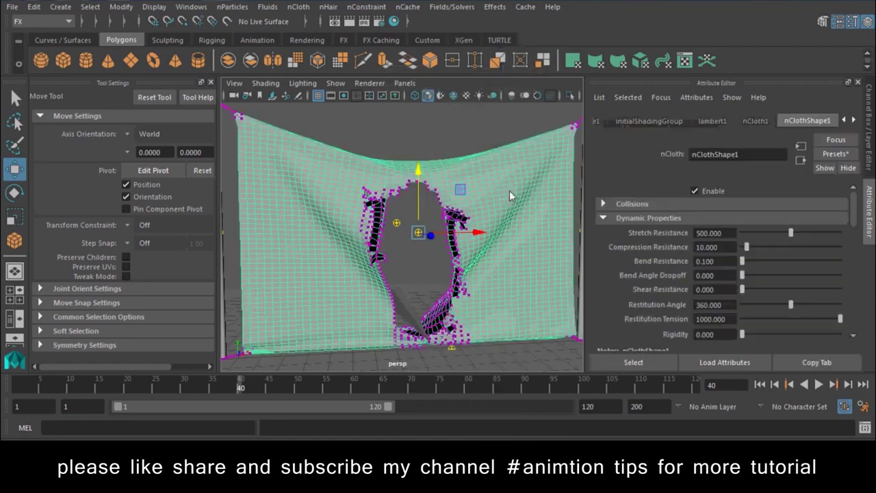
Hide the extra helper objects via the Show menu and turn off viewport shadows.
{"action": "left_click", "coordinate": [335, 82]}
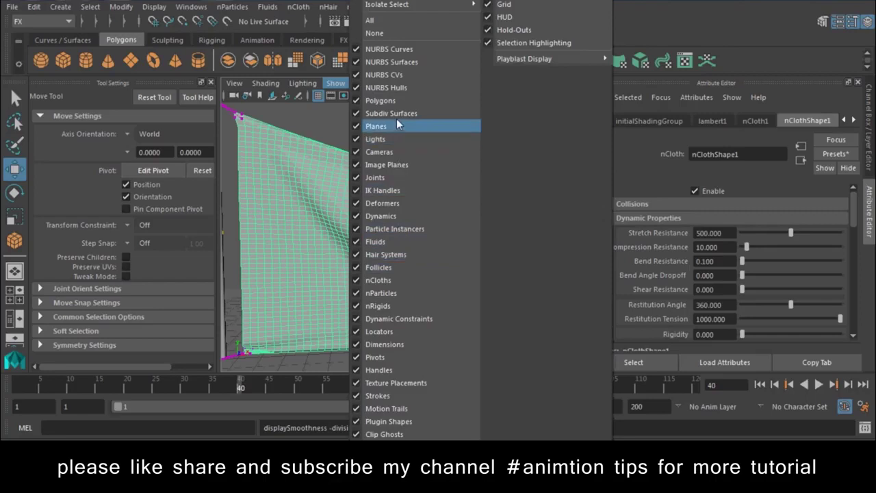
{"action": "left_click", "coordinate": [399, 315]}
{"action": "mouse_move", "coordinate": [438, 252]}
{"action": "left_mouse_down", "text": "alt"}
{"action": "mouse_move", "coordinate": [339, 253]}
{"action": "mouse_move", "coordinate": [472, 251]}
{"action": "mouse_move", "coordinate": [313, 143]}
{"action": "left_mouse_up", "text": "alt"}
{"action": "left_click", "coordinate": [305, 83]}
{"action": "left_click", "coordinate": [325, 156]}
Close Tool Settings, rewind to frame 1 and replay the torn banner simulation.
{"action": "left_click", "coordinate": [210, 82]}
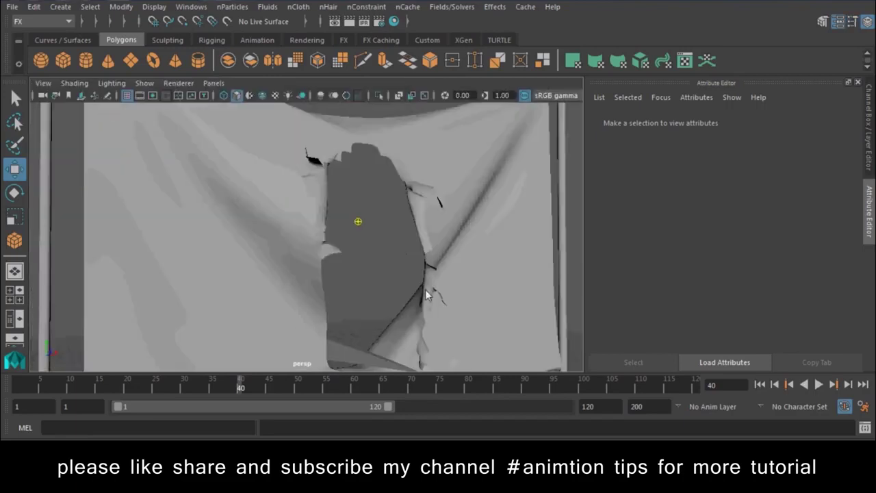
{"action": "right_click_drag", "start_coordinate": [425, 288], "coordinate": [398, 286], "text": "alt"}
{"action": "left_click_drag", "start_coordinate": [398, 286], "coordinate": [352, 293], "text": "alt"}
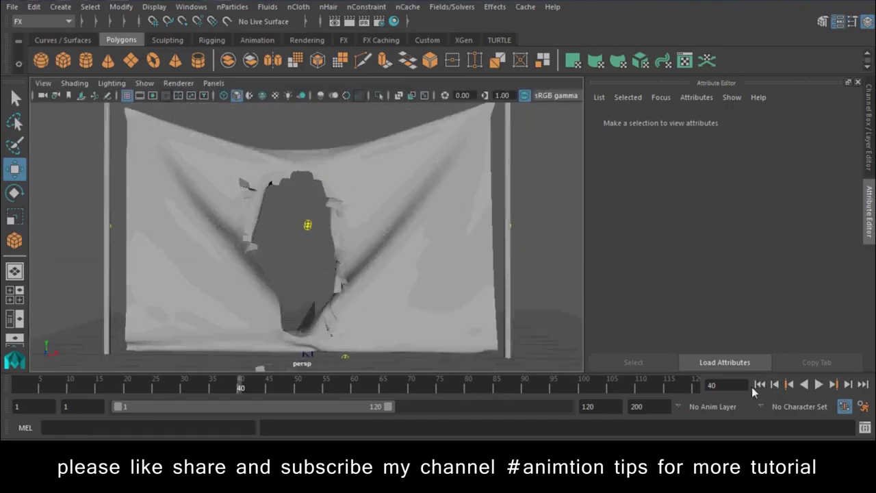
{"action": "left_click", "coordinate": [759, 386]}
{"action": "right_click_drag", "start_coordinate": [492, 311], "coordinate": [348, 271], "text": "alt"}
{"action": "mouse_move", "coordinate": [347, 270]}
{"action": "left_mouse_down", "text": "alt"}
{"action": "mouse_move", "coordinate": [383, 305]}
{"action": "mouse_move", "coordinate": [429, 311]}
{"action": "left_mouse_up", "text": "alt"}
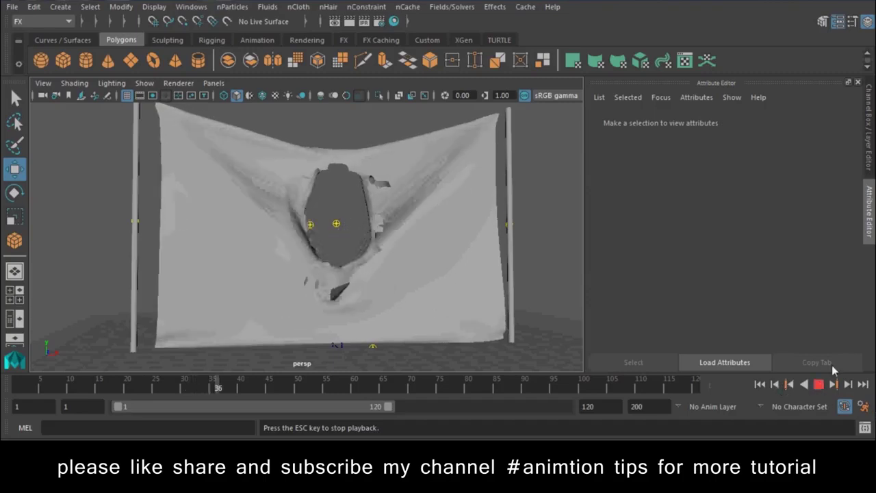
{"action": "key", "text": "Escape"}
Start a new empty scene, discarding the unsaved banner scene.
{"action": "left_click", "coordinate": [12, 7]}
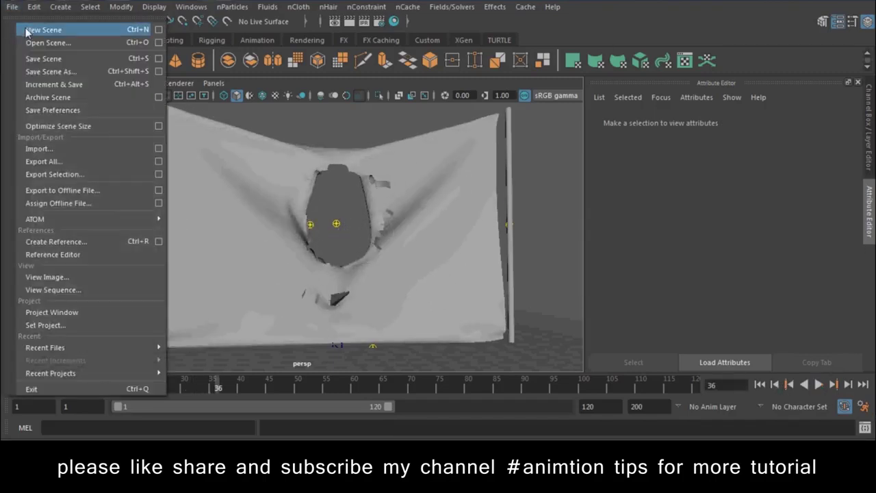
{"action": "left_click", "coordinate": [42, 30]}
{"action": "left_click", "coordinate": [437, 227]}
{"action": "left_click_drag", "start_coordinate": [362, 254], "coordinate": [343, 274], "text": "alt"}
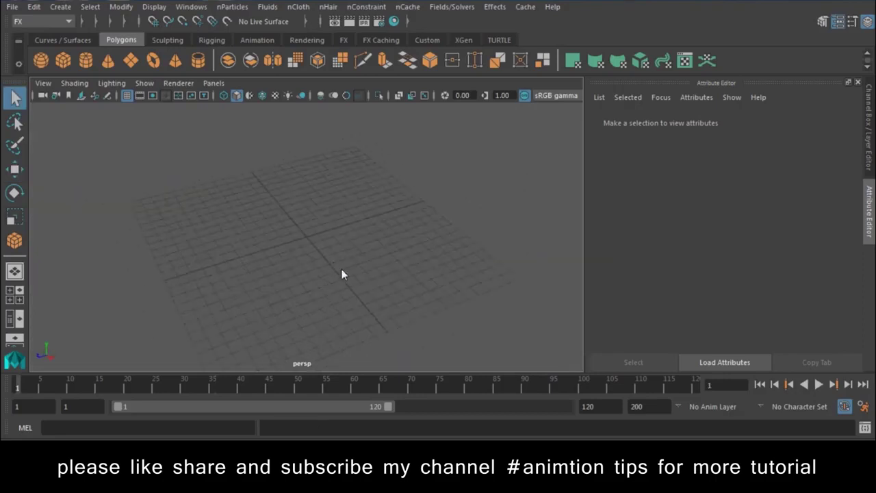
Build a tall, thin polygon cylinder, pCylinder1, on the grid as the flag pole.
{"action": "left_click", "coordinate": [85, 61]}
{"action": "left_click_drag", "start_coordinate": [324, 289], "coordinate": [324, 80]}
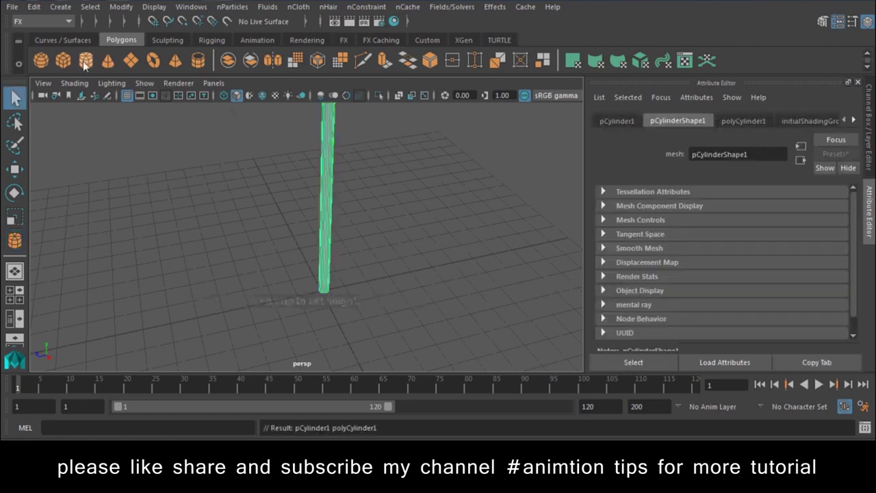
{"action": "key", "text": "y"}
{"action": "key", "text": "space"}
Draw a 5.572 by 2.897 polygon plane, pPlane1, beside the pole.
{"action": "left_click", "coordinate": [440, 233]}
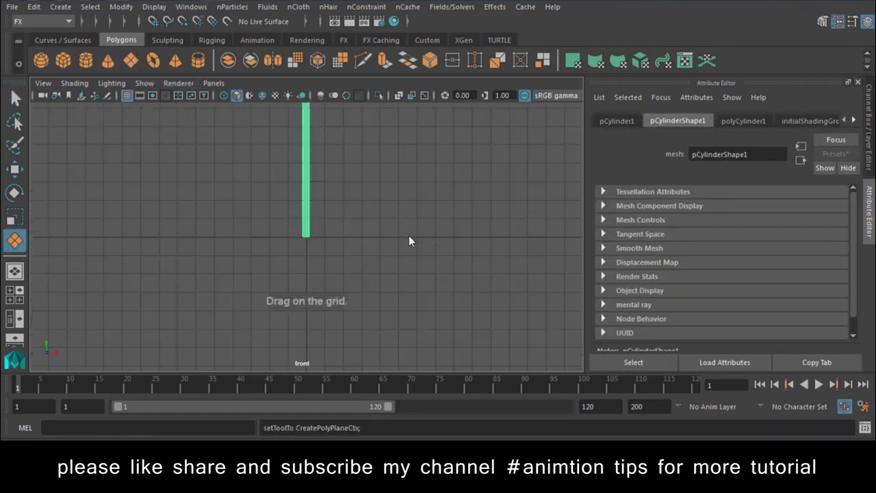
{"action": "mouse_move", "coordinate": [291, 209]}
{"action": "left_mouse_down"}
{"action": "mouse_move", "coordinate": [340, 243]}
{"action": "mouse_move", "coordinate": [387, 258]}
{"action": "left_mouse_up"}
{"action": "key", "text": "space"}
{"action": "mouse_move", "coordinate": [345, 228]}
{"action": "left_mouse_down"}
{"action": "mouse_move", "coordinate": [337, 217]}
{"action": "mouse_move", "coordinate": [458, 212]}
{"action": "mouse_move", "coordinate": [364, 319]}
{"action": "left_mouse_up"}
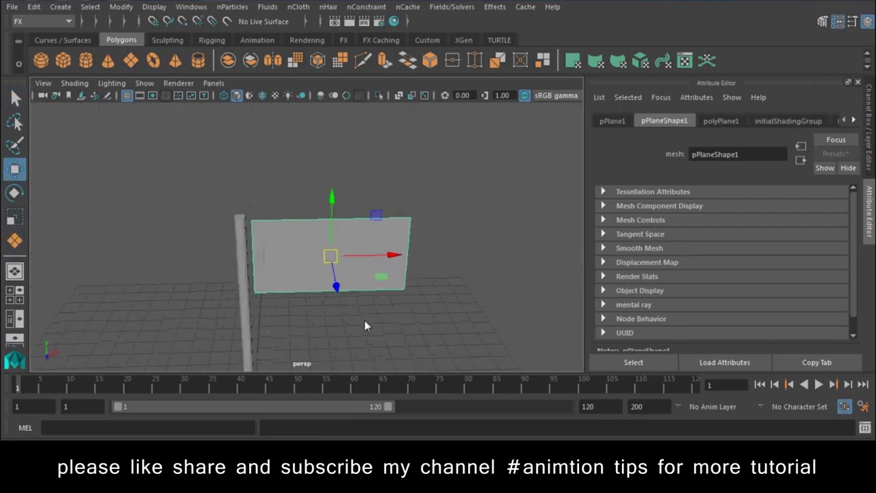
{"action": "left_click_drag", "start_coordinate": [389, 288], "coordinate": [437, 273], "text": "alt"}
Set the plane's Subdivisions Width and Height to 32.
{"action": "key", "text": "ctrl+a"}
{"action": "scroll", "coordinate": [807, 239], "scroll_direction": "down", "scroll_amount": 3}
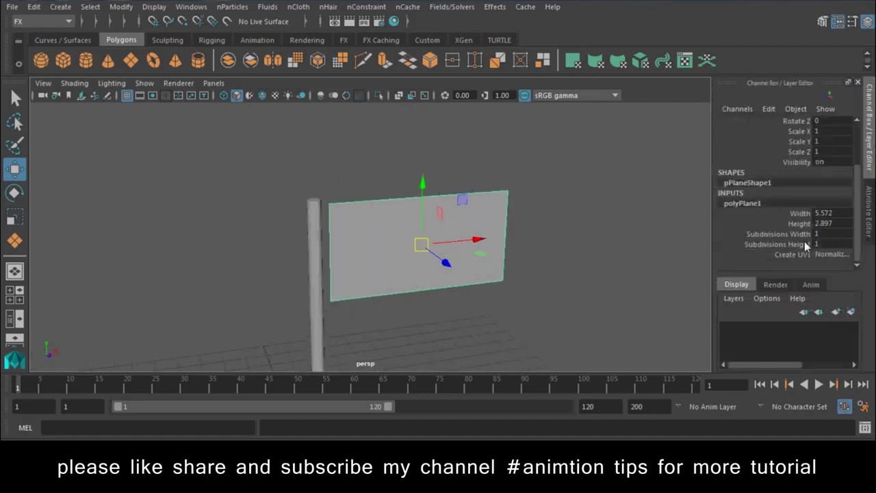
{"action": "left_click", "coordinate": [807, 244]}
{"action": "left_click", "coordinate": [806, 238]}
{"action": "middle_click_drag", "start_coordinate": [444, 228], "coordinate": [583, 221]}
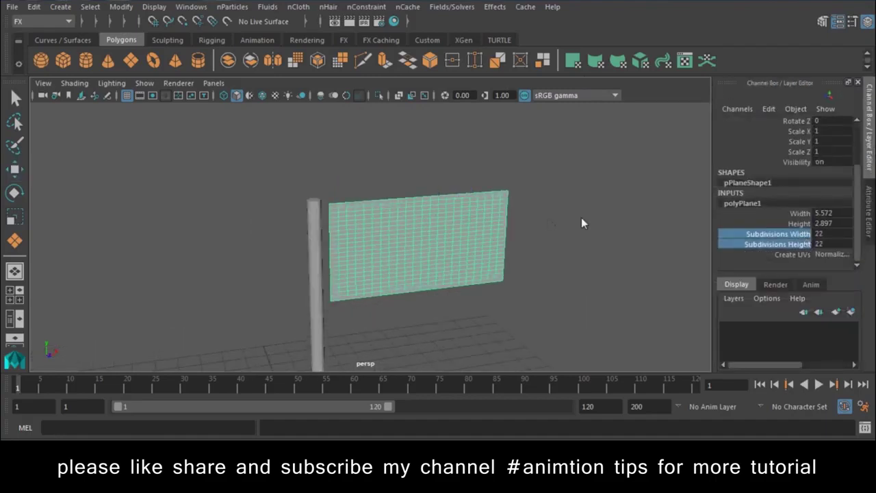
{"action": "key", "text": "w"}
{"action": "mouse_move", "coordinate": [612, 221]}
{"action": "left_mouse_down", "text": "alt"}
{"action": "mouse_move", "coordinate": [395, 285]}
{"action": "mouse_move", "coordinate": [419, 245]}
{"action": "mouse_move", "coordinate": [395, 221]}
{"action": "mouse_move", "coordinate": [343, 228]}
{"action": "mouse_move", "coordinate": [410, 299]}
{"action": "mouse_move", "coordinate": [347, 254]}
{"action": "left_mouse_up", "text": "alt"}
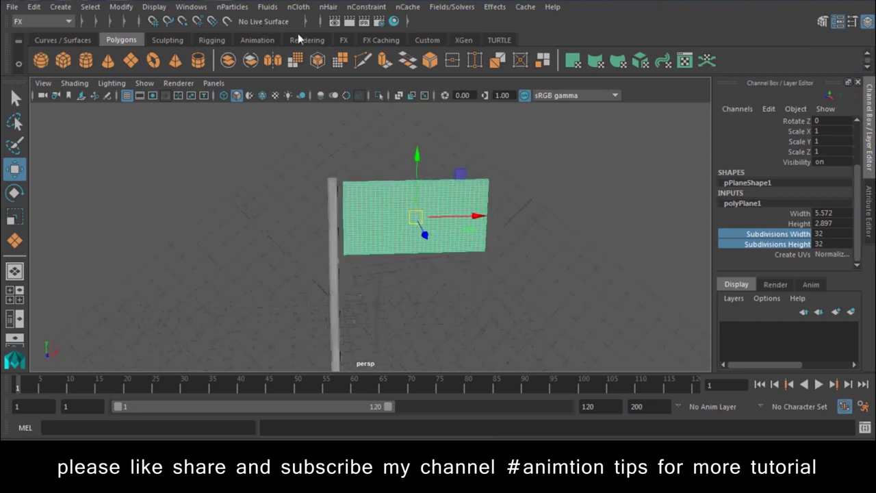
Convert the flag plane into an nCloth object.
{"action": "left_click", "coordinate": [299, 7]}
{"action": "left_click", "coordinate": [322, 51]}
{"action": "left_click", "coordinate": [331, 240]}
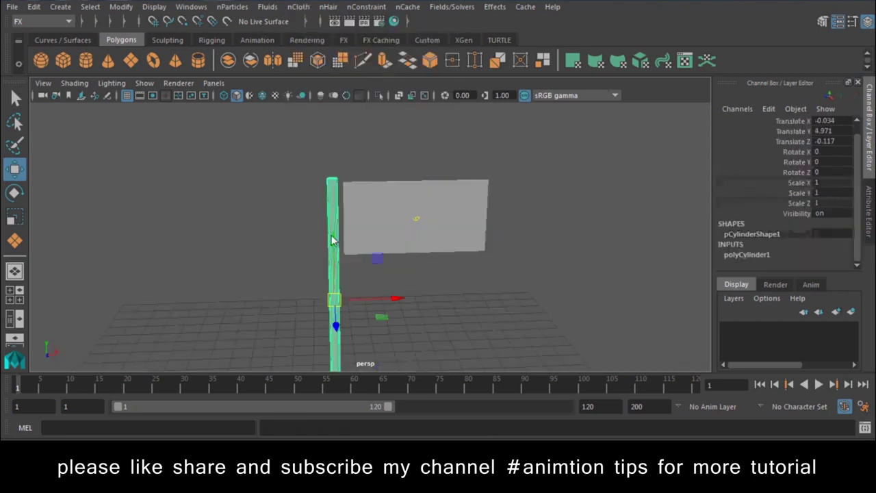
Make the pole a passive collider, then select and frame the cloth flag.
{"action": "left_click", "coordinate": [298, 7]}
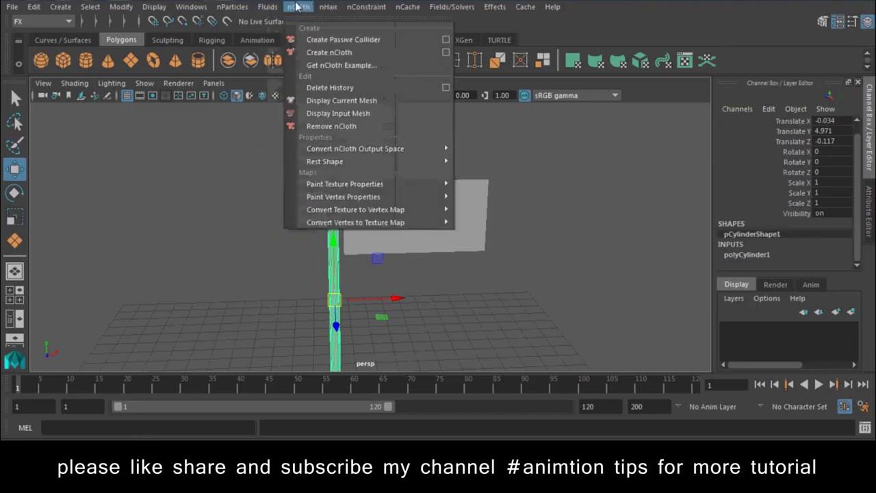
{"action": "left_click", "coordinate": [329, 35]}
{"action": "left_click", "coordinate": [339, 272]}
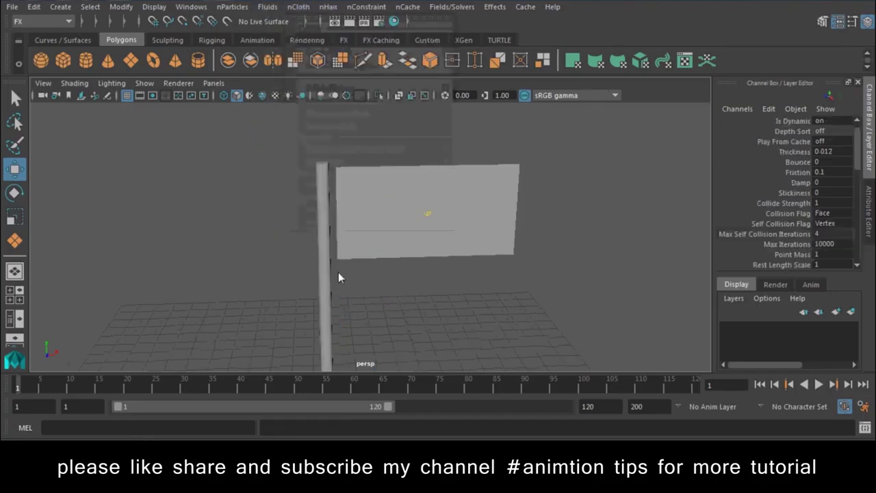
{"action": "key", "text": "f"}
Select the flag's pole-side edge vertices together with the pole.
{"action": "right_click", "coordinate": [402, 160]}
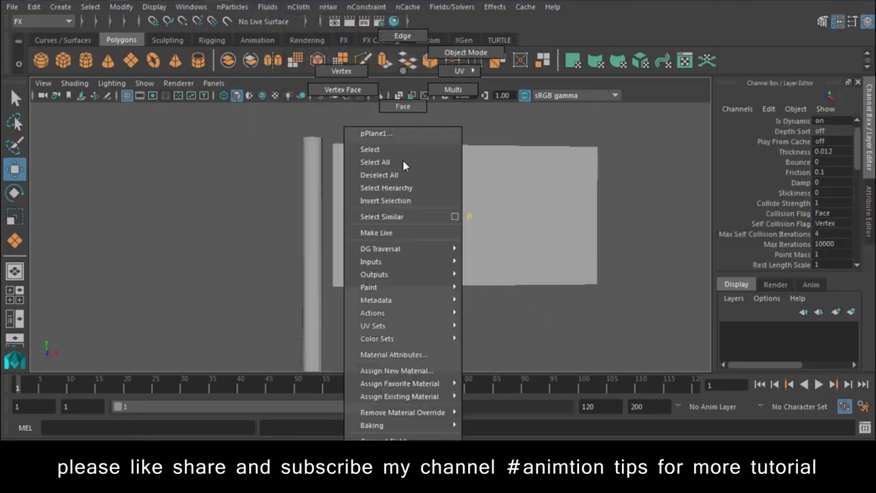
{"action": "left_click", "coordinate": [342, 71]}
{"action": "left_click", "coordinate": [338, 145]}
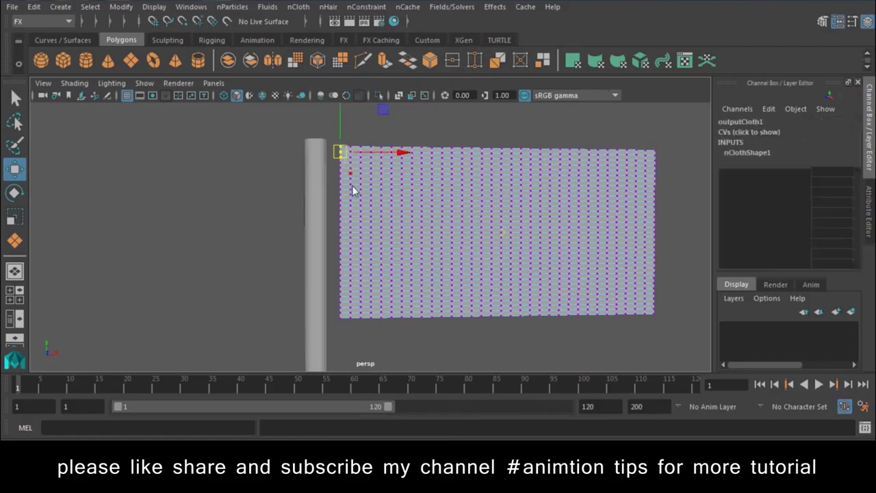
{"action": "left_click", "coordinate": [308, 219], "text": "shift"}
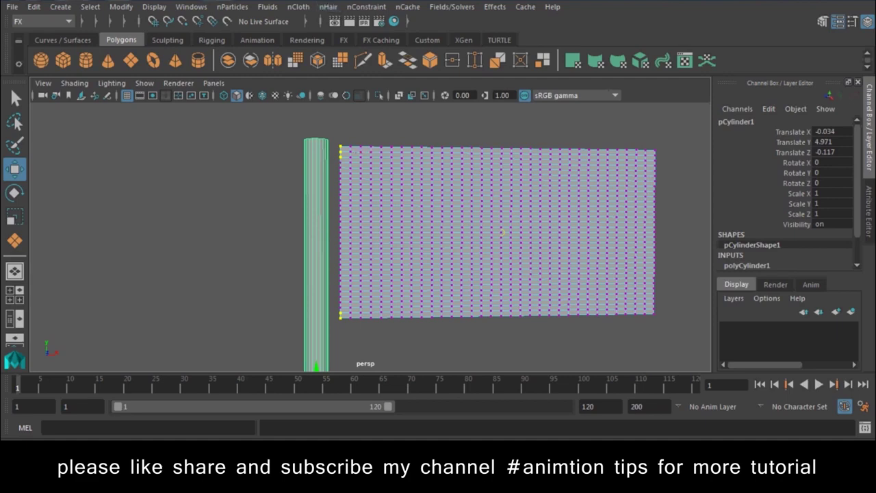
{"action": "left_click", "coordinate": [365, 7]}
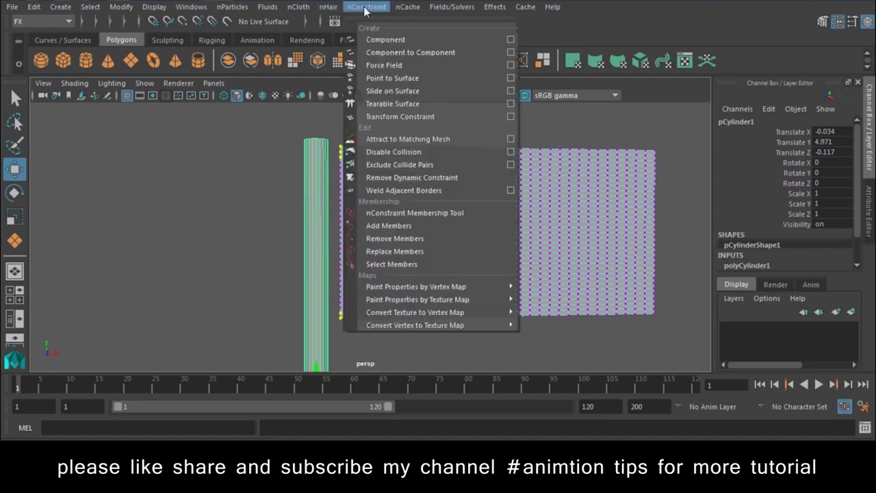
Pin the flag's edge vertices to the pole with Point to Surface, test playback, and rewind.
{"action": "left_click", "coordinate": [400, 79]}
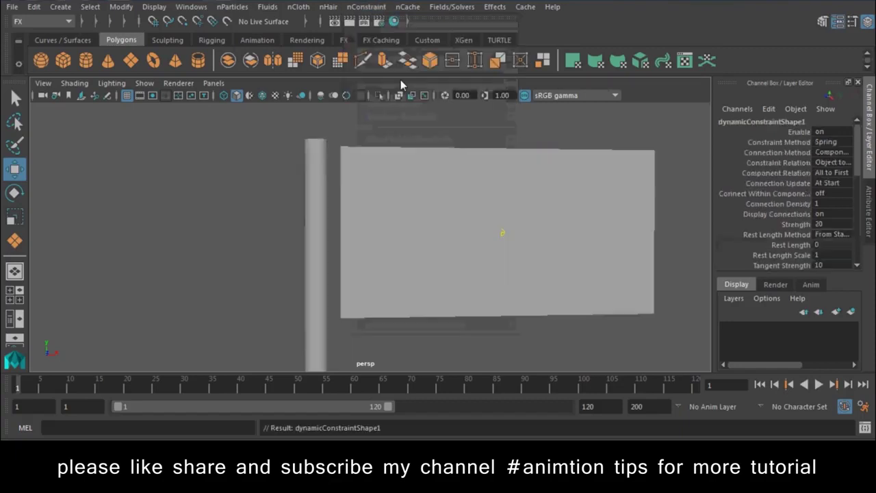
{"action": "left_click", "coordinate": [819, 384]}
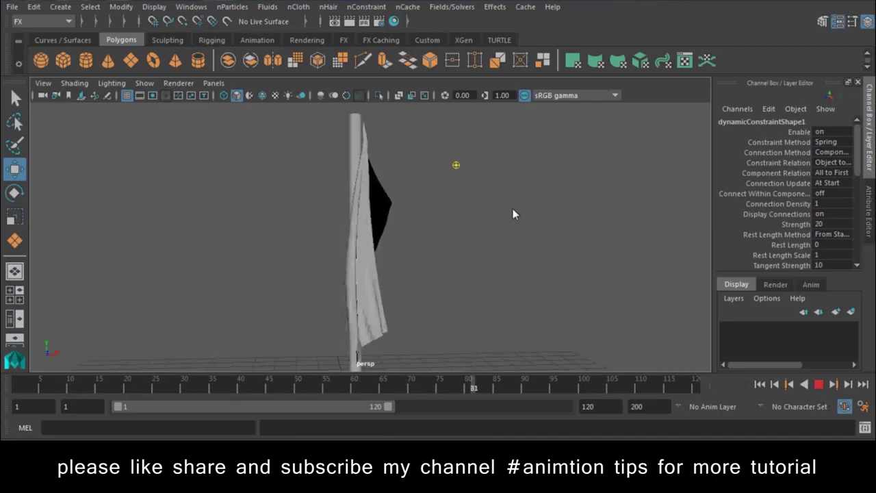
{"action": "left_click", "coordinate": [819, 384]}
{"action": "left_click", "coordinate": [759, 384]}
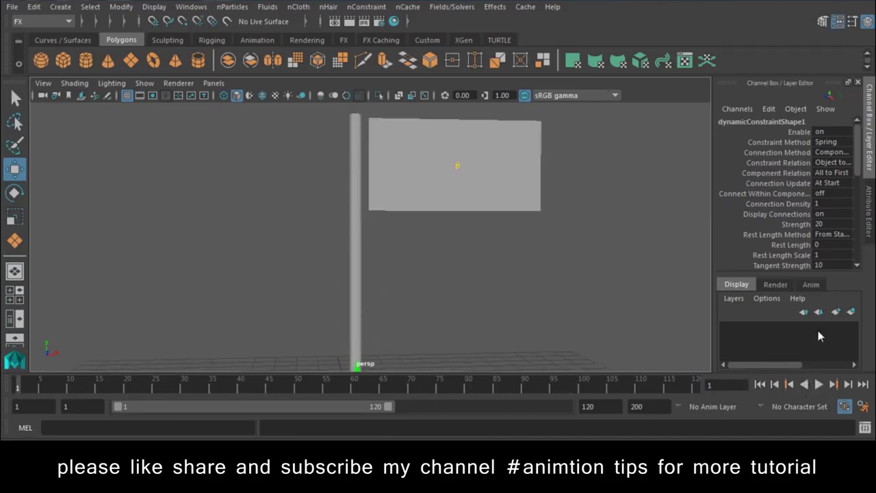
{"action": "left_click", "coordinate": [873, 224]}
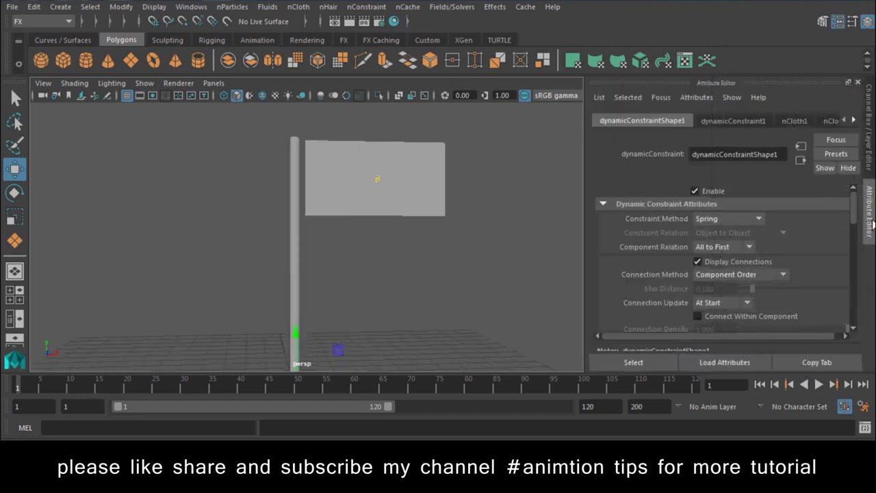
Open the nucleus1 settings and raise Wind Speed to 38.742.
{"action": "left_click", "coordinate": [823, 121]}
{"action": "left_click", "coordinate": [853, 121]}
{"action": "left_click", "coordinate": [853, 120]}
{"action": "left_click", "coordinate": [853, 120]}
{"action": "left_click", "coordinate": [854, 121]}
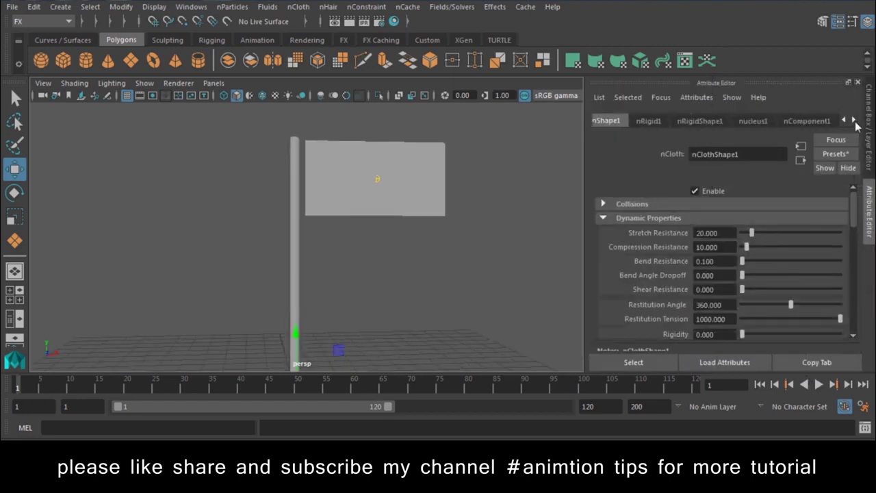
{"action": "left_click", "coordinate": [724, 121]}
{"action": "left_click", "coordinate": [756, 121]}
{"action": "scroll", "coordinate": [787, 329], "scroll_direction": "down", "scroll_amount": 3}
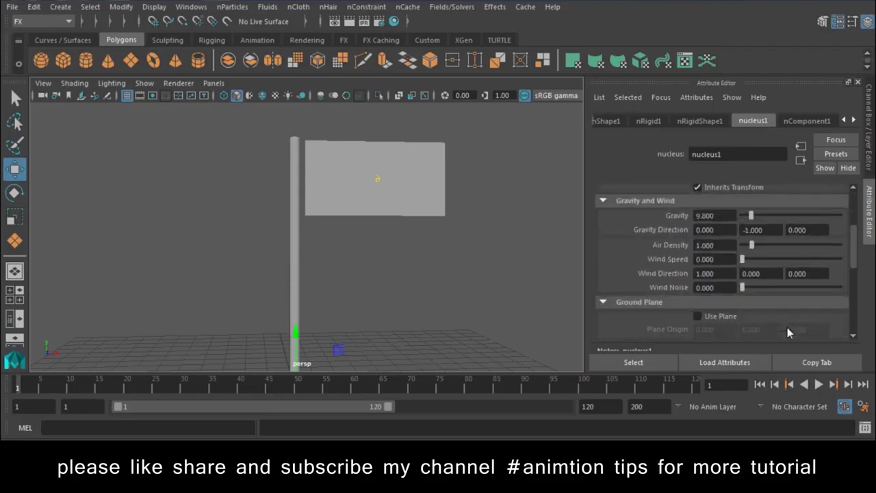
{"action": "double_click", "coordinate": [705, 245]}
{"action": "double_click", "coordinate": [717, 261]}
{"action": "left_click_drag", "start_coordinate": [809, 258], "coordinate": [817, 258]}
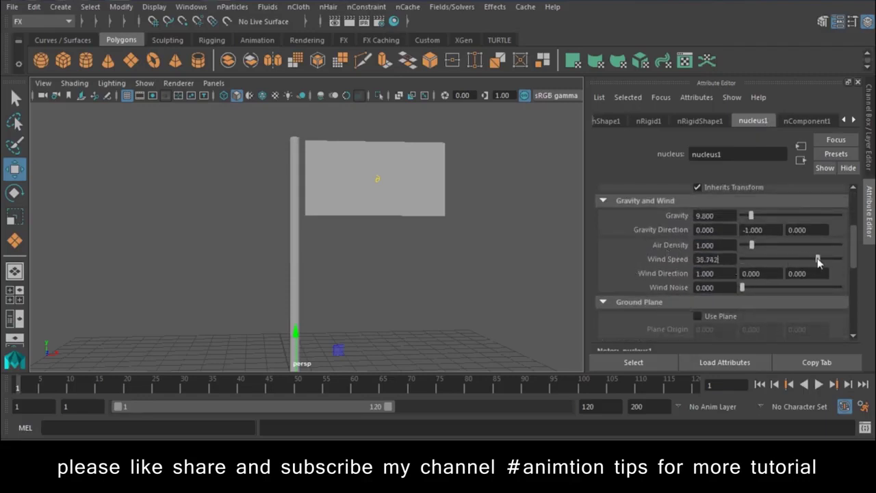
Set Wind Direction to 1, 0.2, 0 and lower Wind Speed to 13.576.
{"action": "left_click", "coordinate": [819, 384]}
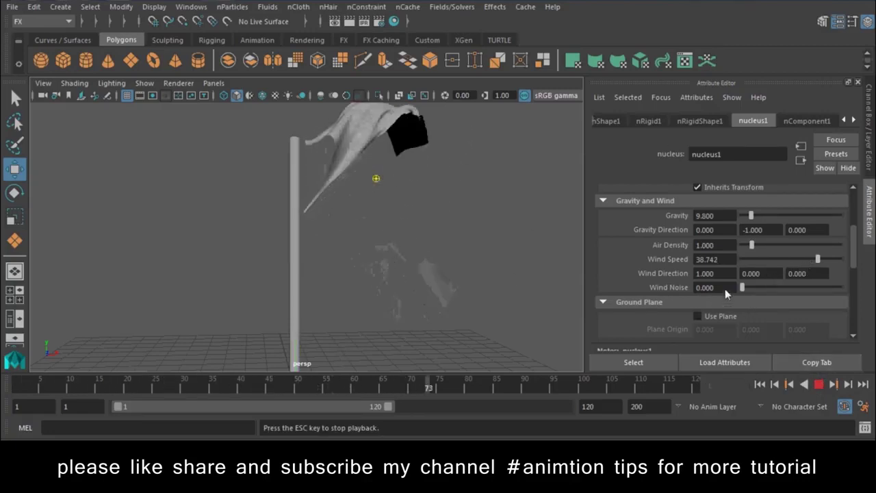
{"action": "left_click", "coordinate": [753, 273]}
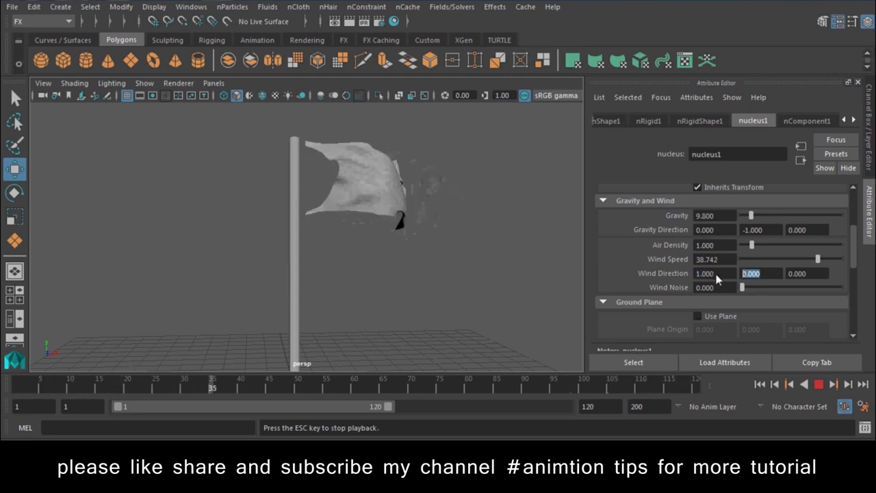
{"action": "type", "text": "1"}
{"action": "key", "text": "Return"}
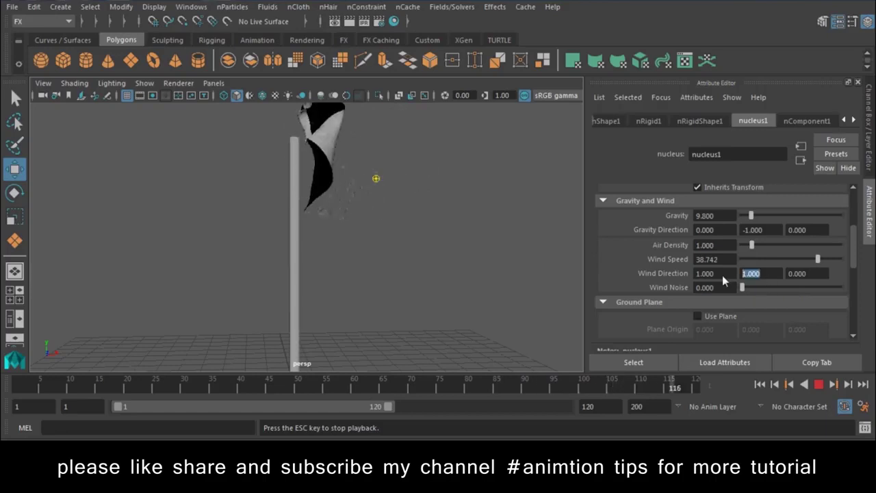
{"action": "type", "text": ".2"}
{"action": "key", "text": "Return"}
{"action": "left_click_drag", "start_coordinate": [817, 258], "coordinate": [768, 260]}
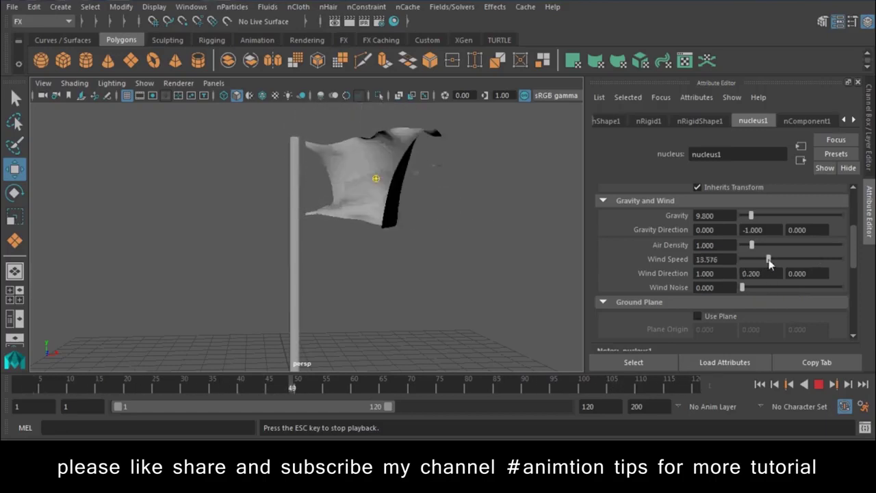
{"action": "left_click", "coordinate": [761, 384]}
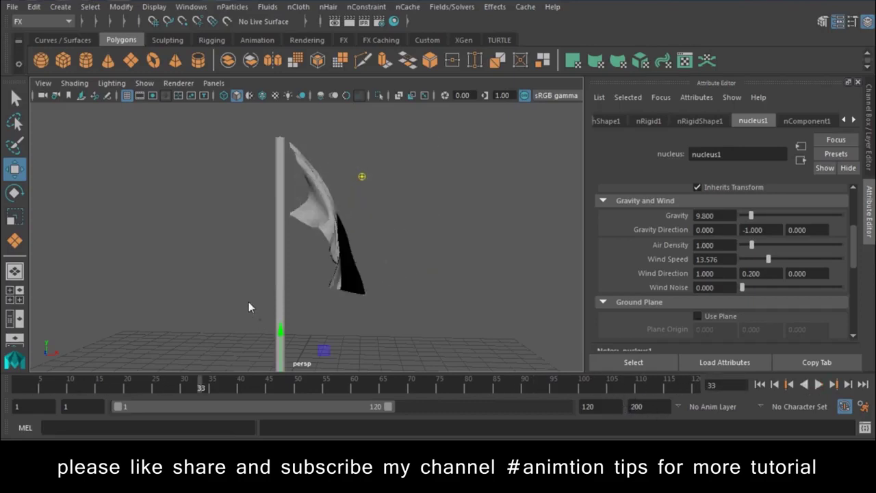
Deselect everything and rewind the waving flag simulation to frame 1 for replay.
{"action": "left_click", "coordinate": [282, 312]}
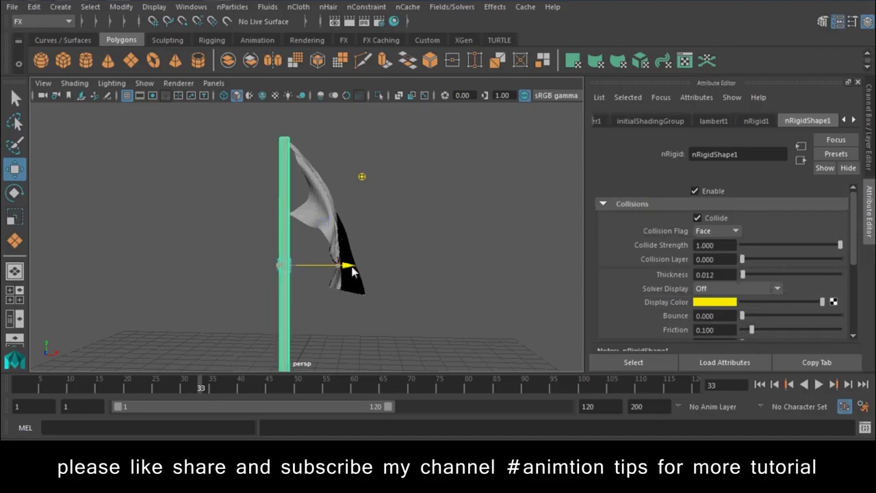
{"action": "left_click", "coordinate": [453, 228]}
{"action": "left_click", "coordinate": [760, 385]}
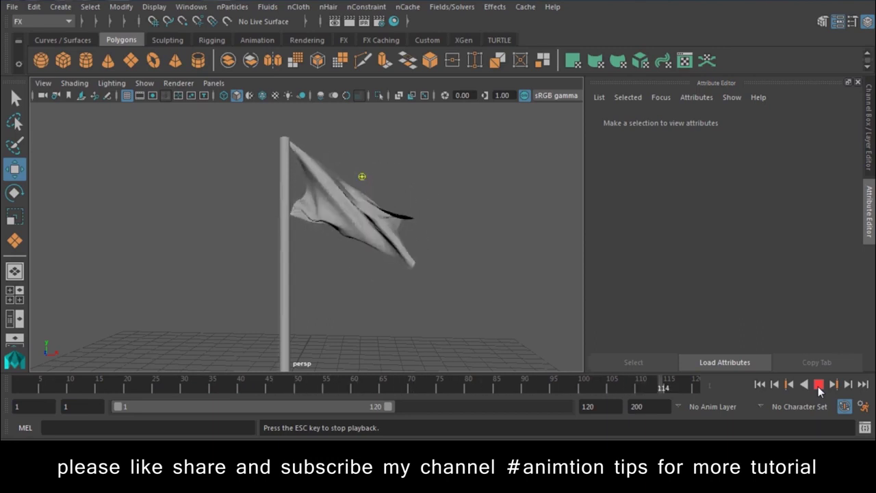
Stop Maya's playback and bring up the CamStudio window from the system tray.
{"action": "left_click", "coordinate": [819, 385]}
{"action": "left_click", "coordinate": [765, 452]}
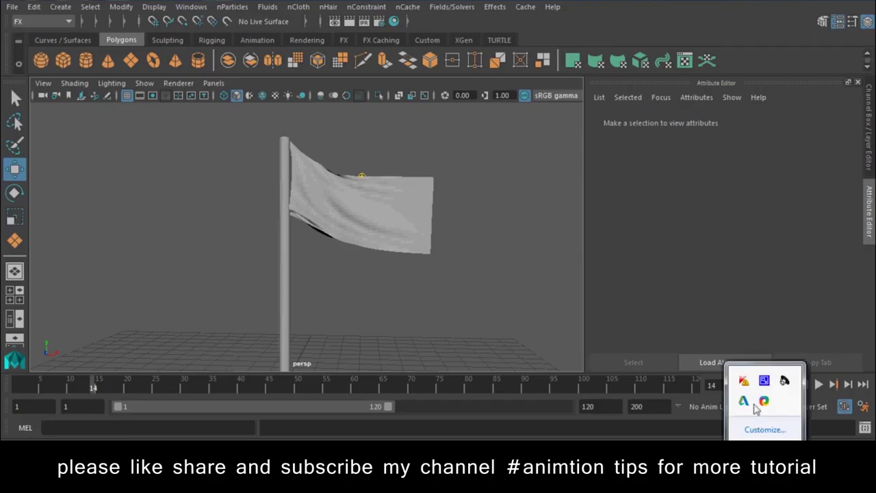
{"action": "left_click", "coordinate": [763, 382]}
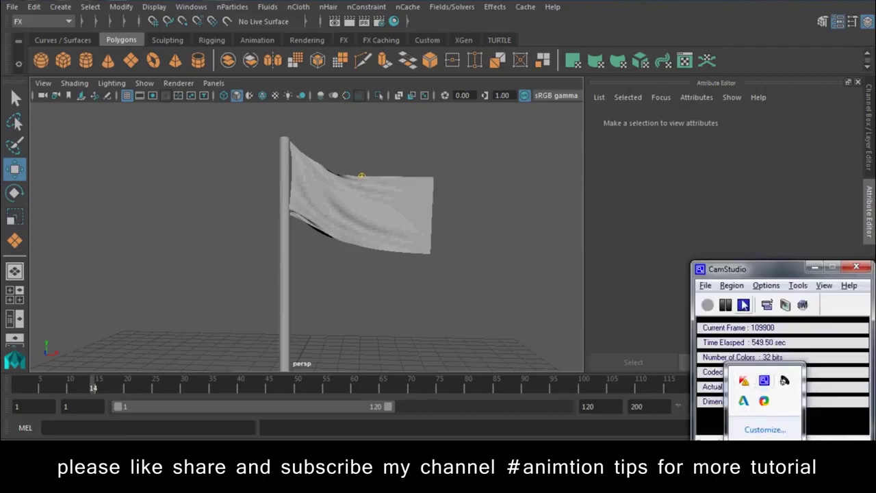